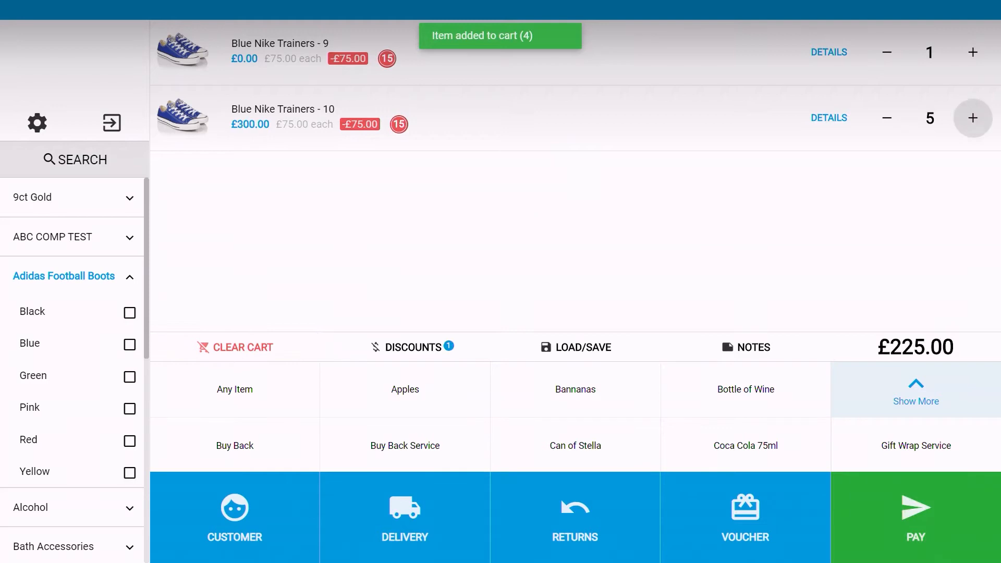
Step: Set the Blue Nike Trainers - 10 quantity to 20 using the quantity keypad
click(887, 118)
click(886, 118)
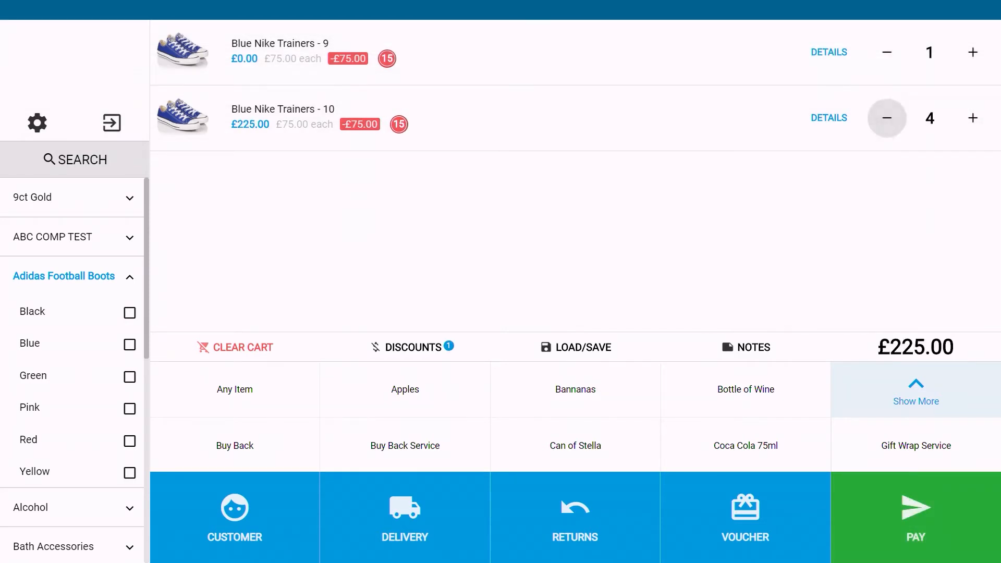
click(929, 118)
click(500, 214)
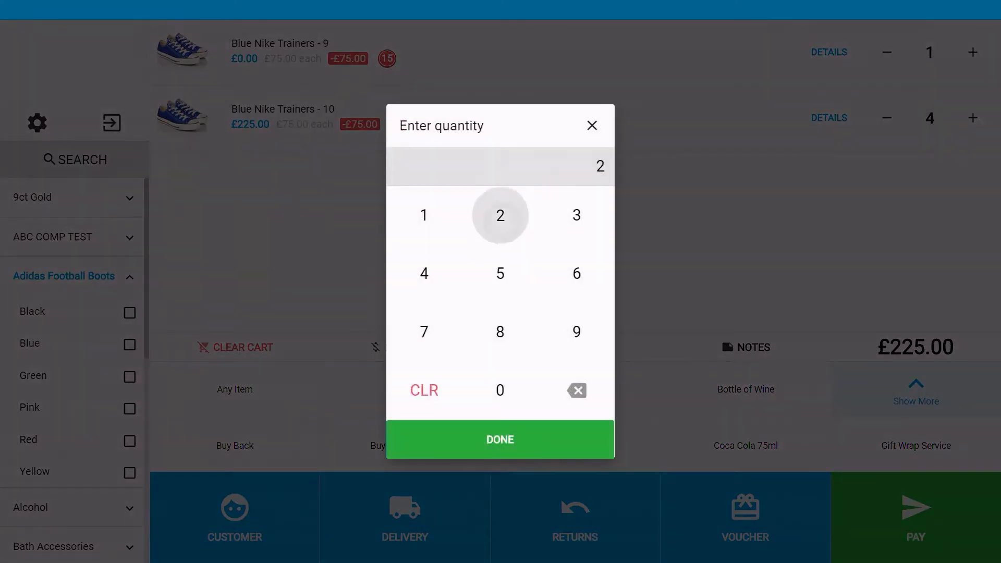
click(500, 390)
click(500, 439)
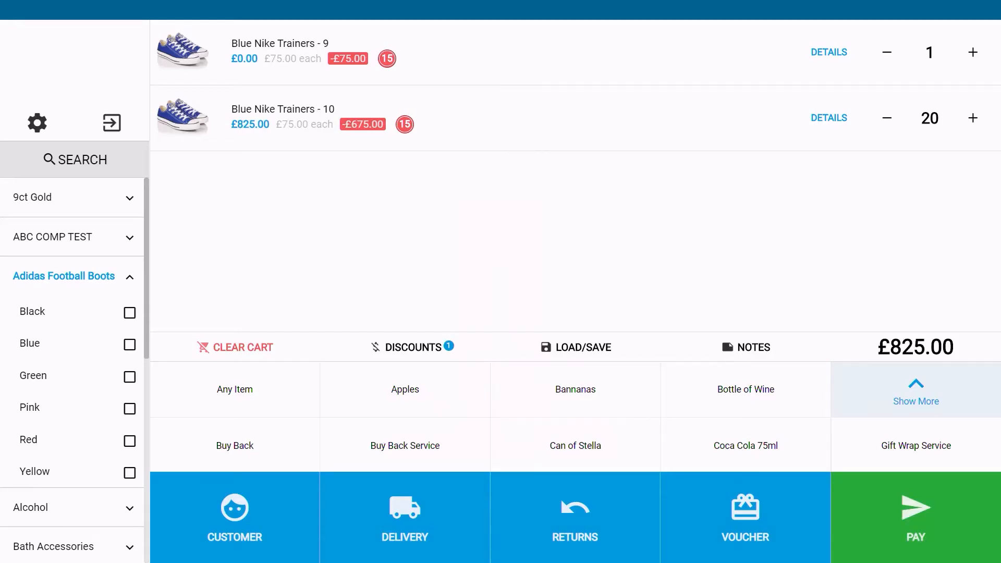
Step: Remove the Blue Nike Trainers - 10 line from the cart and search products for 'nike blue'
drag(761, 118, 198, 118)
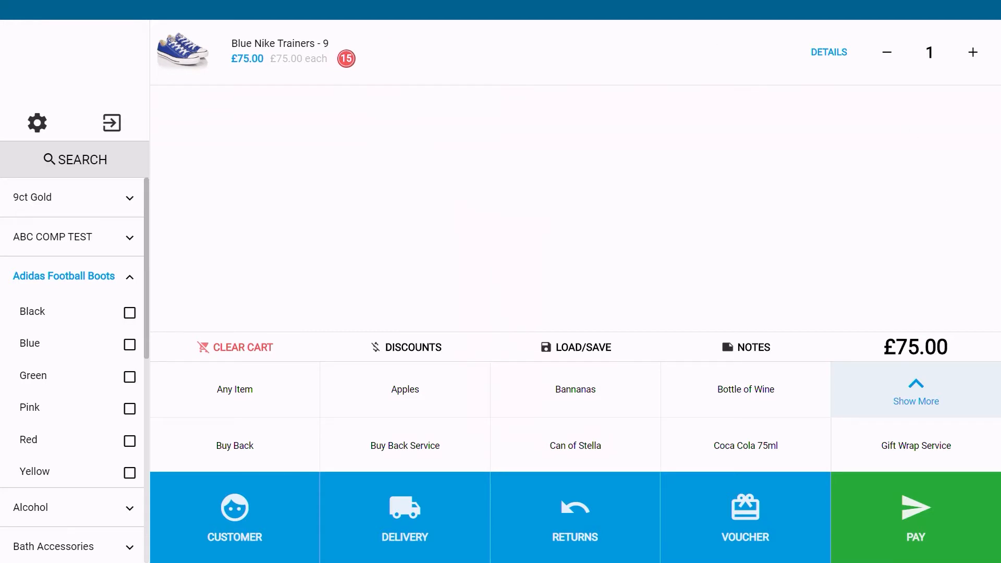
click(96, 162)
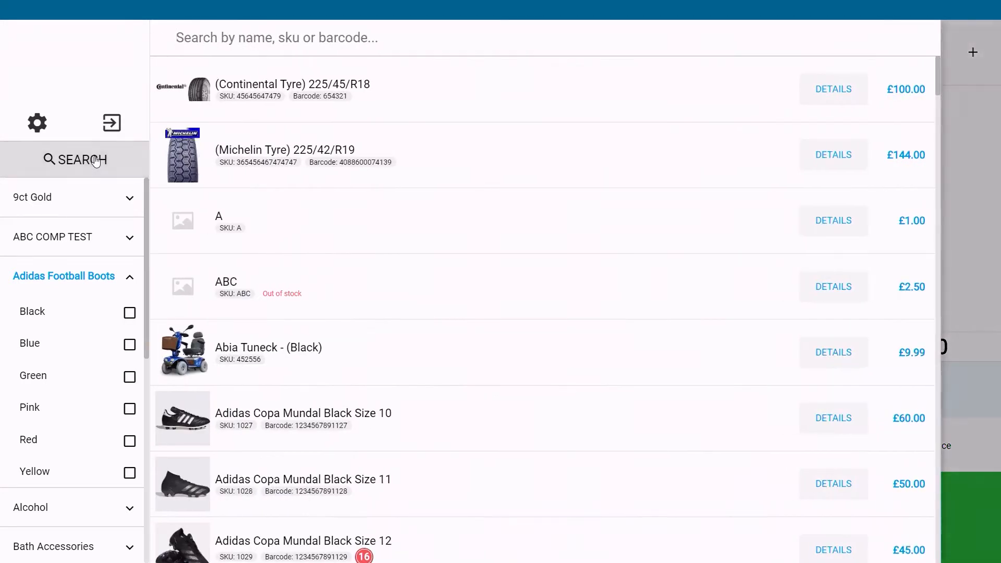
text(nike)
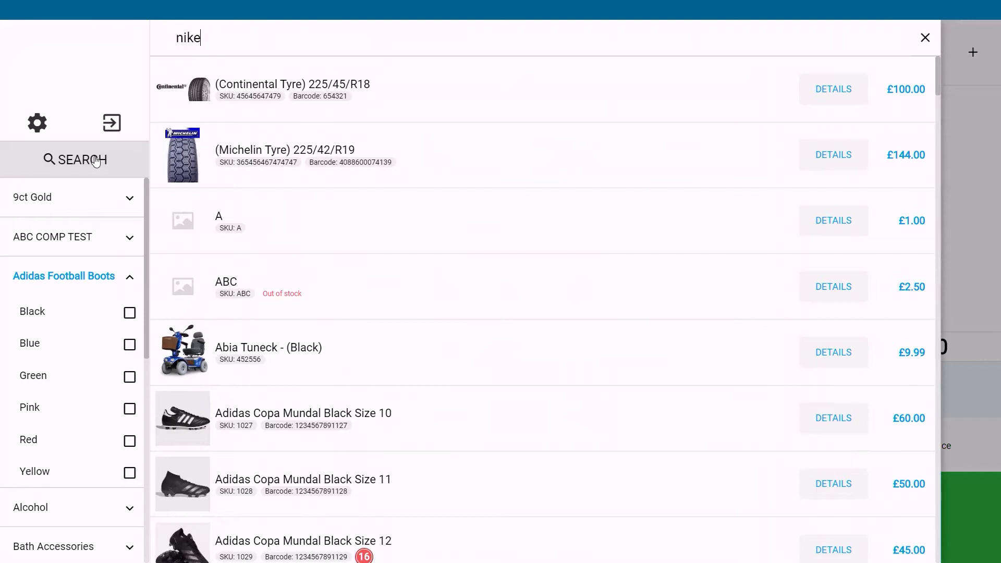
text( blue)
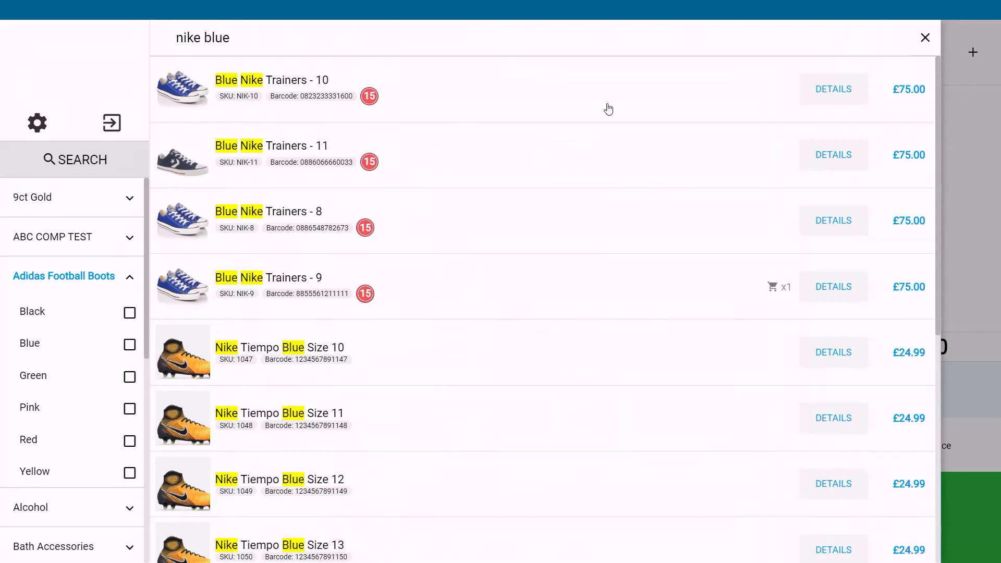
Step: Check the stock details of Blue Nike Trainers - 10, then add it to the cart and close the search
click(831, 90)
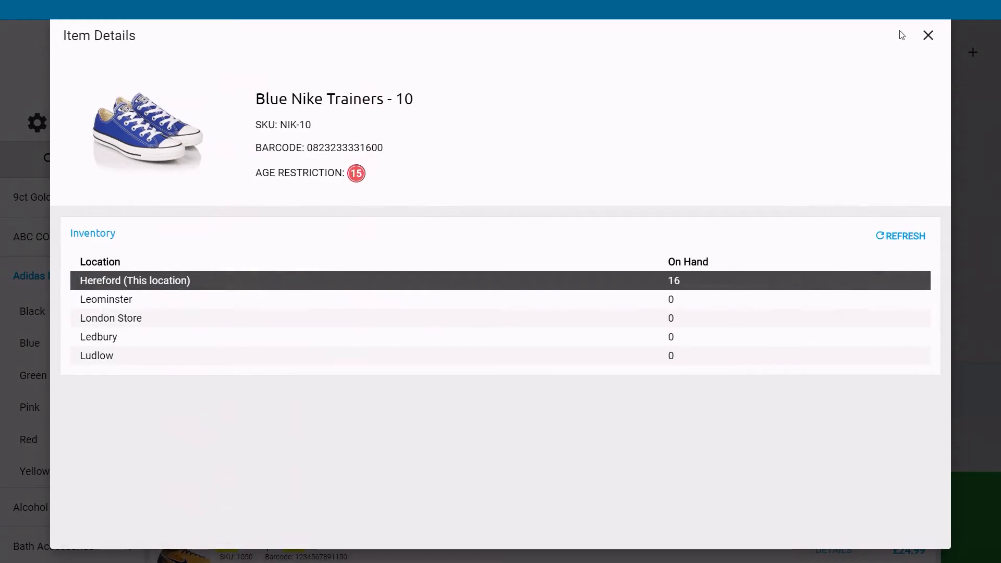
click(929, 36)
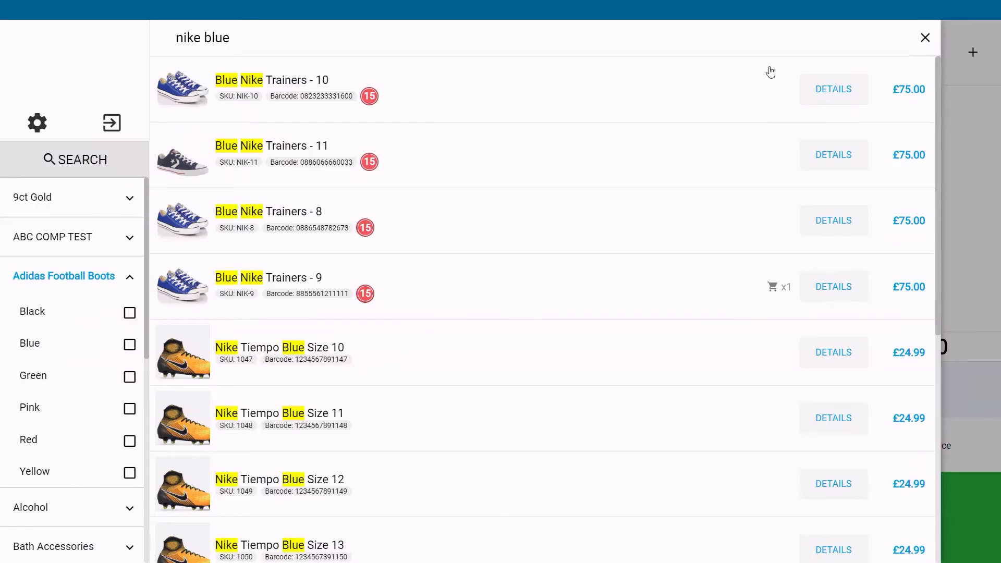
click(642, 94)
click(978, 189)
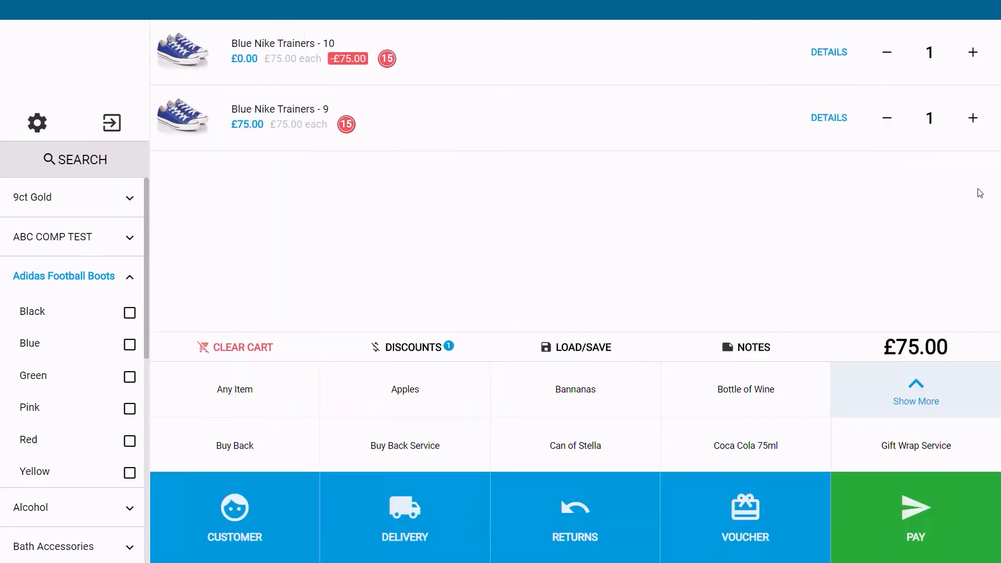
Step: Remove Blue Nike Trainers - 9 from the cart by lowering its quantity
click(970, 119)
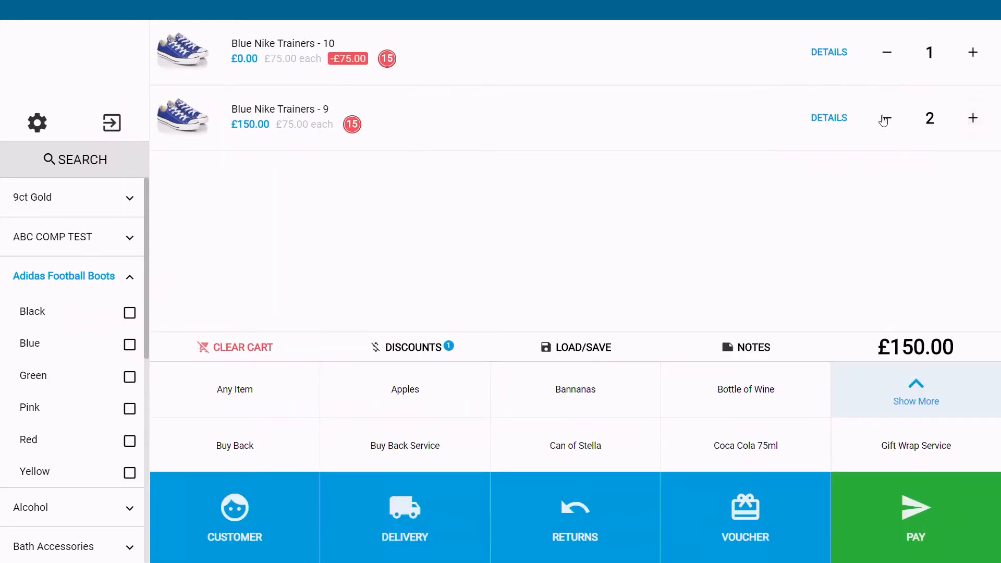
click(885, 118)
click(885, 119)
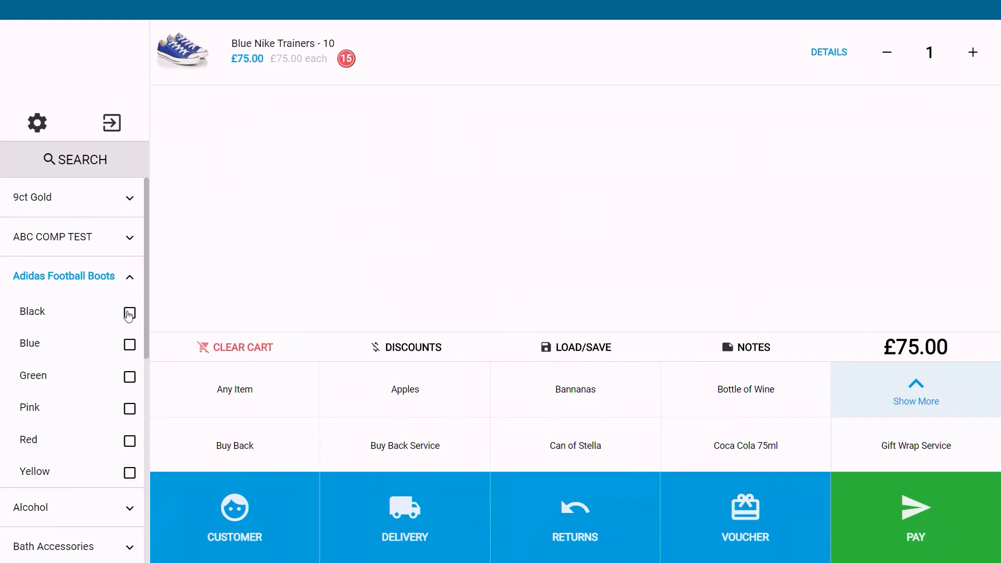
Step: Filter Adidas Football Boots by Black, Blue, then Green, and pick Adidas Predators Green Size 11
click(130, 314)
click(129, 346)
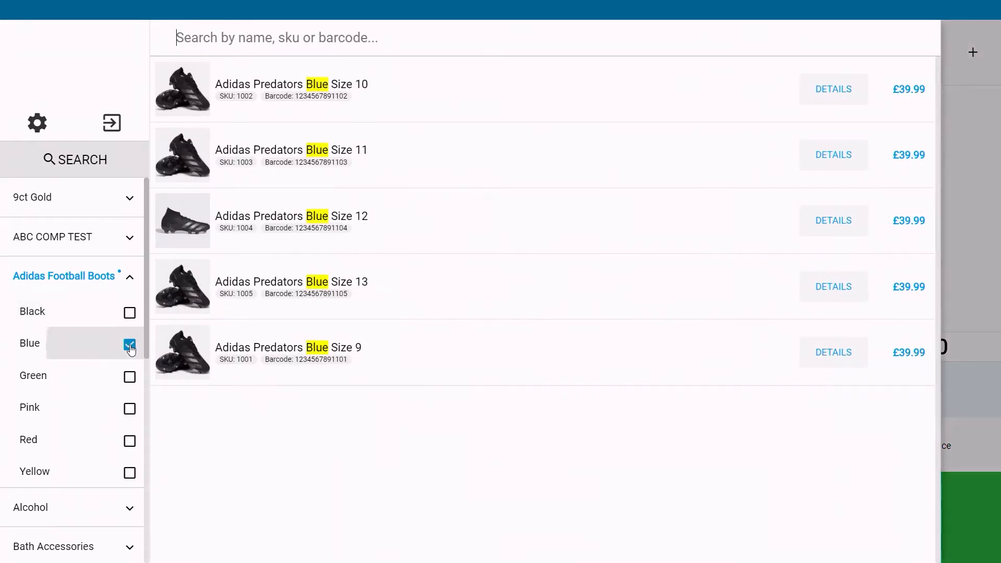
click(130, 385)
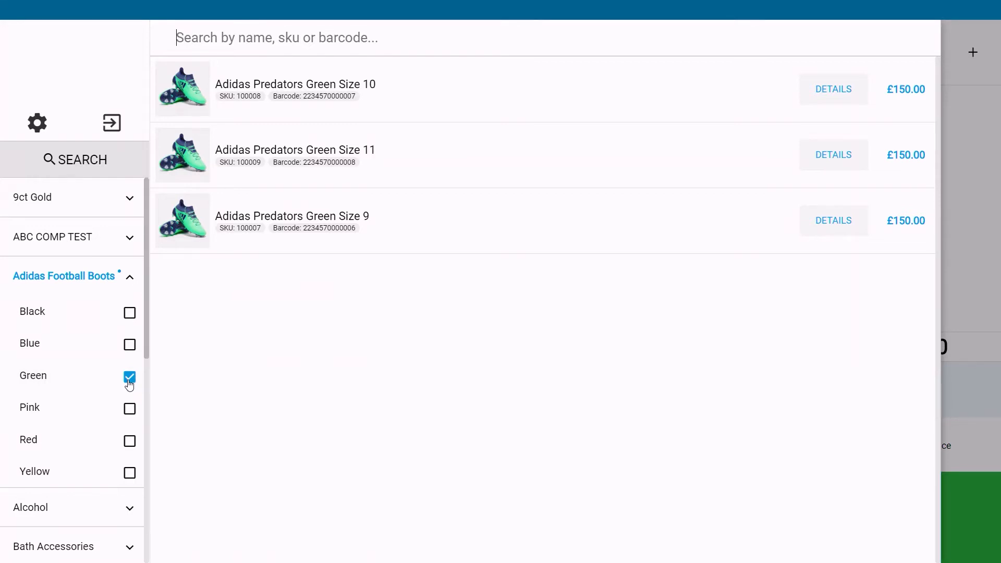
click(563, 161)
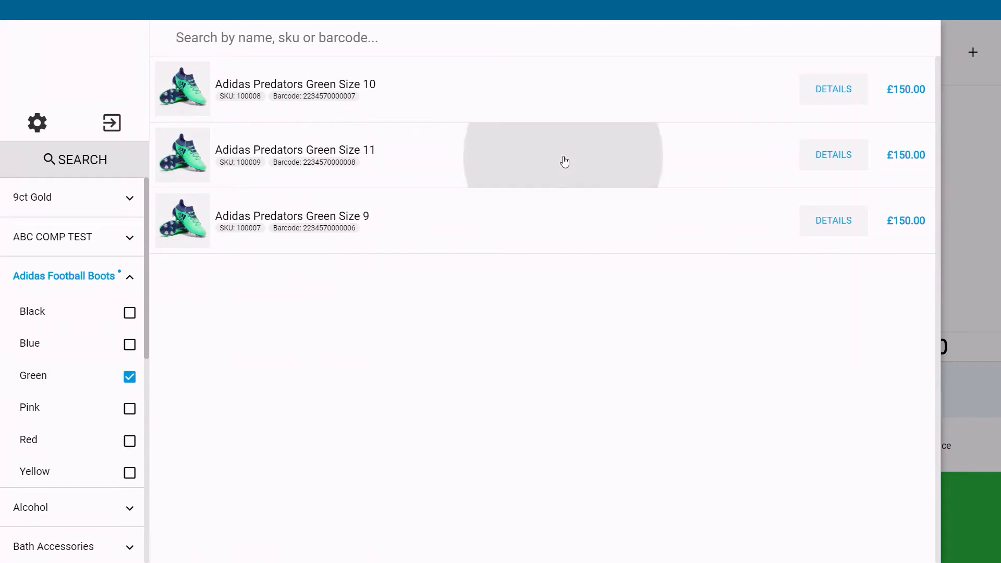
click(966, 203)
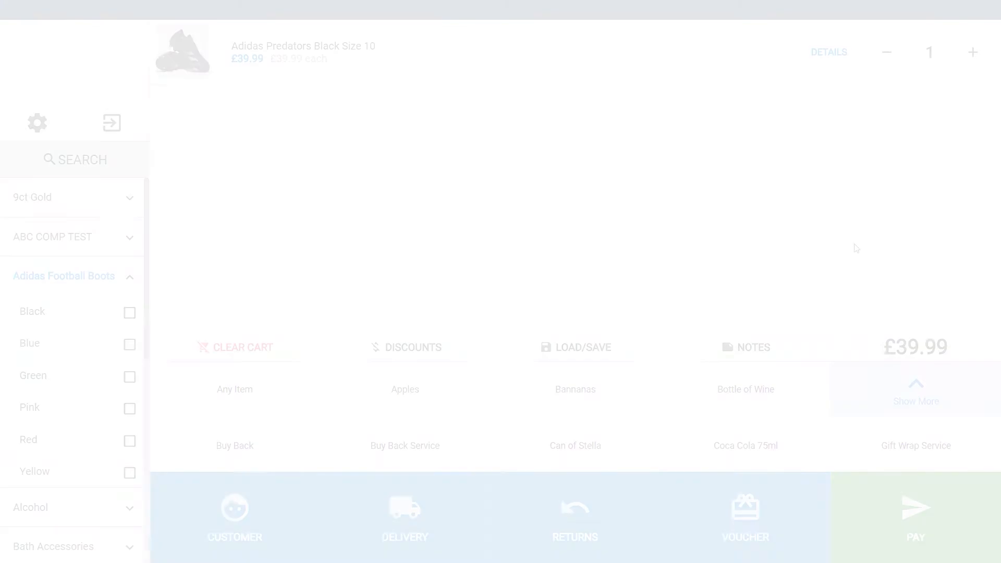
Step: Take a £40 cash payment for the sale and complete it
click(907, 533)
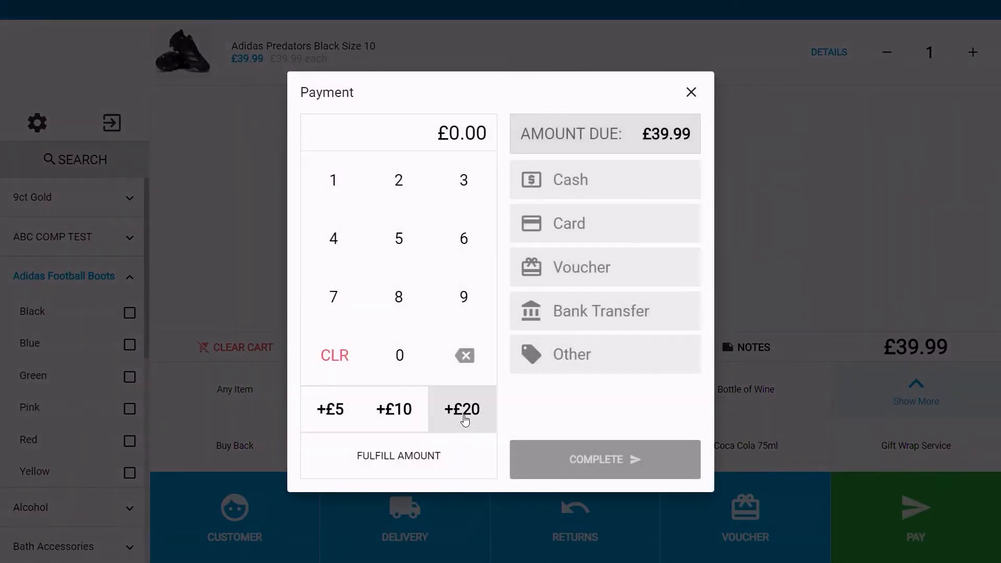
click(462, 409)
click(465, 420)
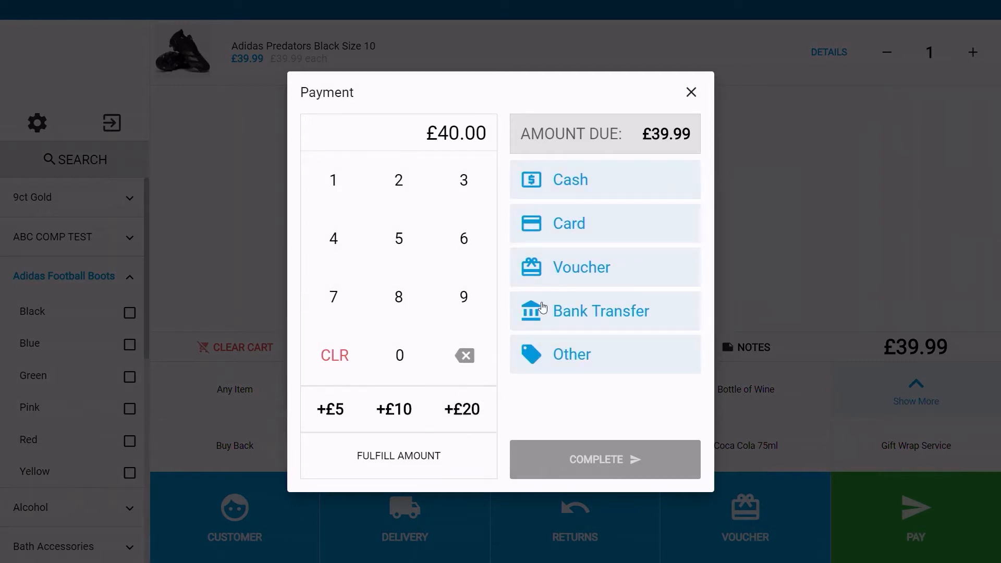
click(620, 187)
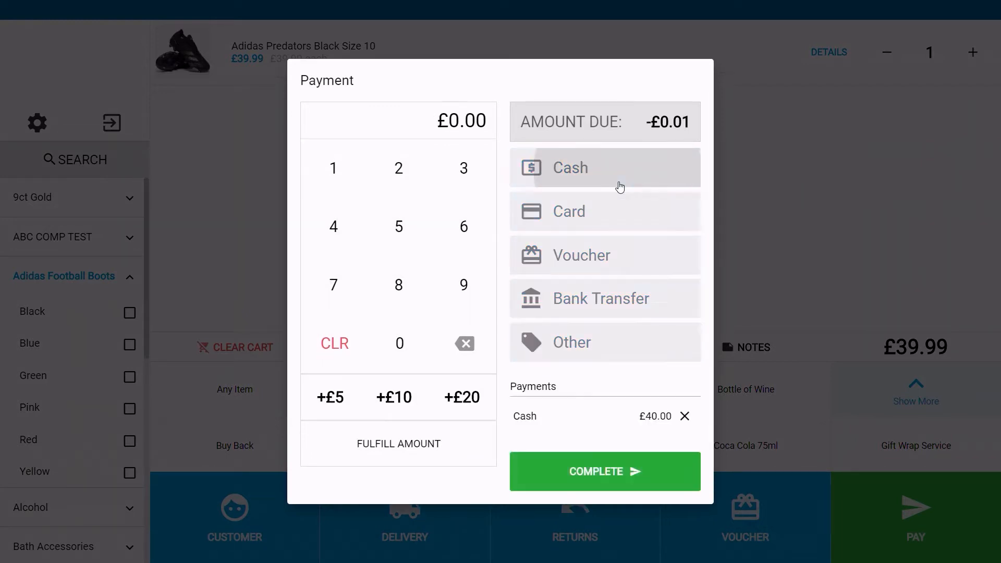
click(614, 472)
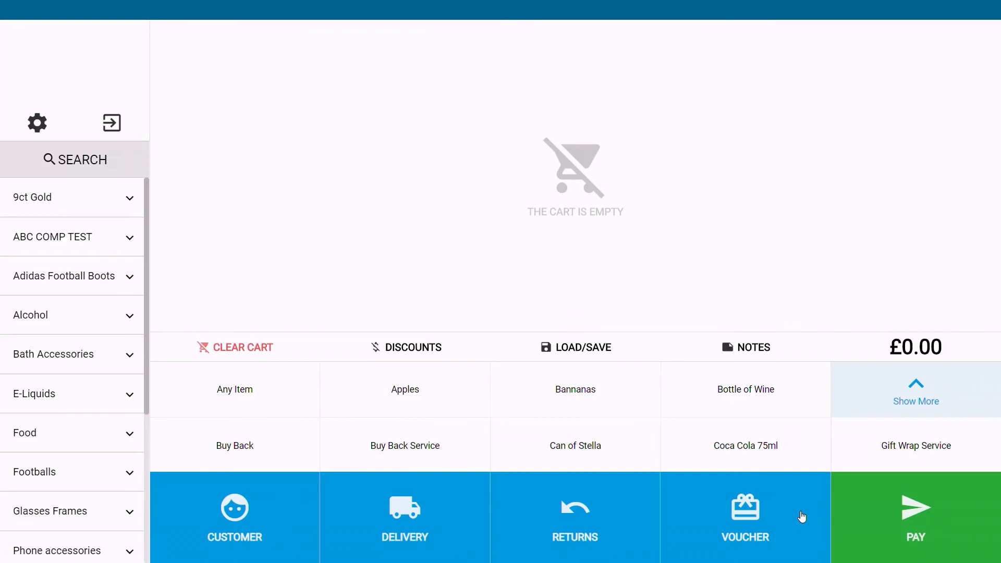
Step: Create a new £40 voucher and add it to the cart
click(768, 512)
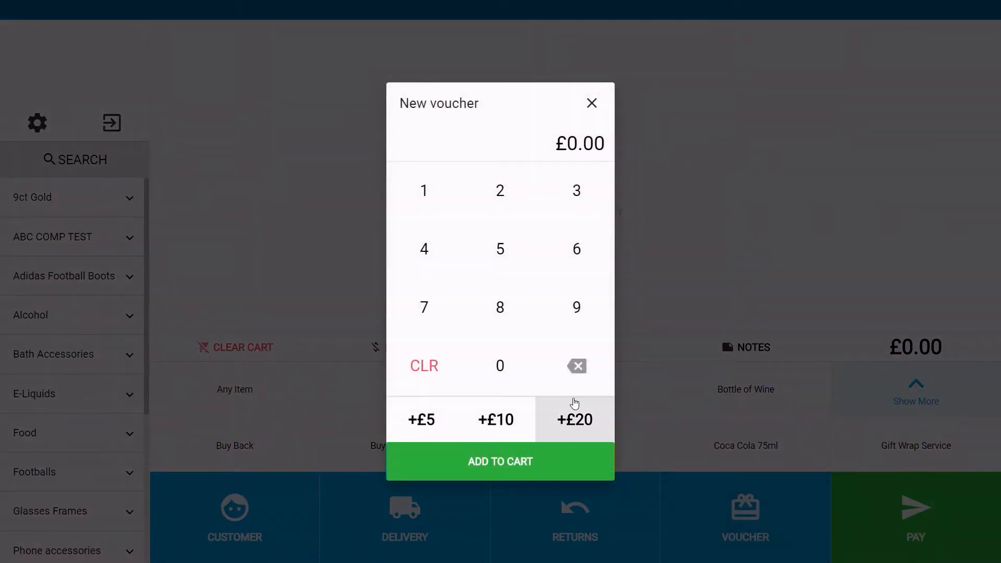
click(574, 418)
click(574, 417)
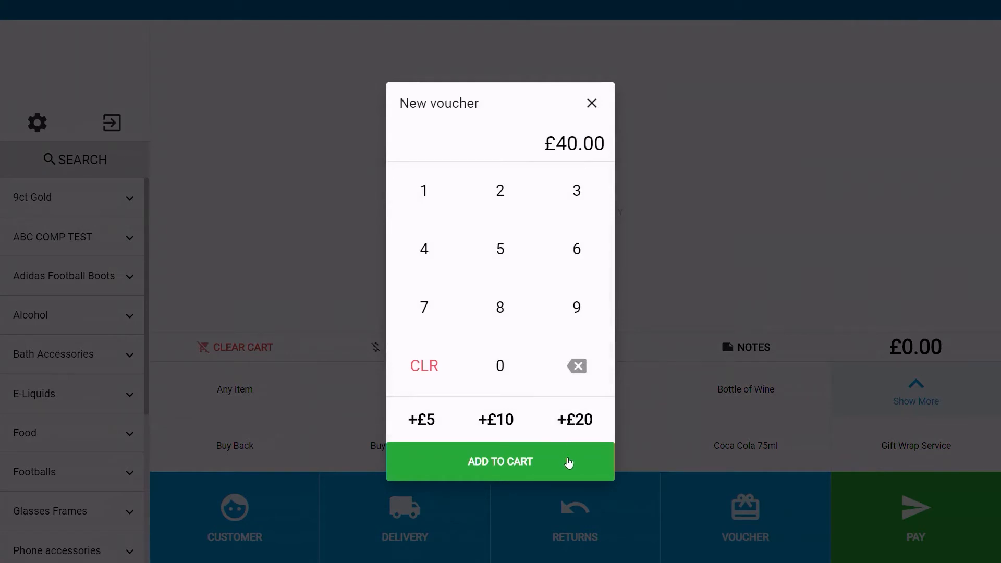
click(569, 463)
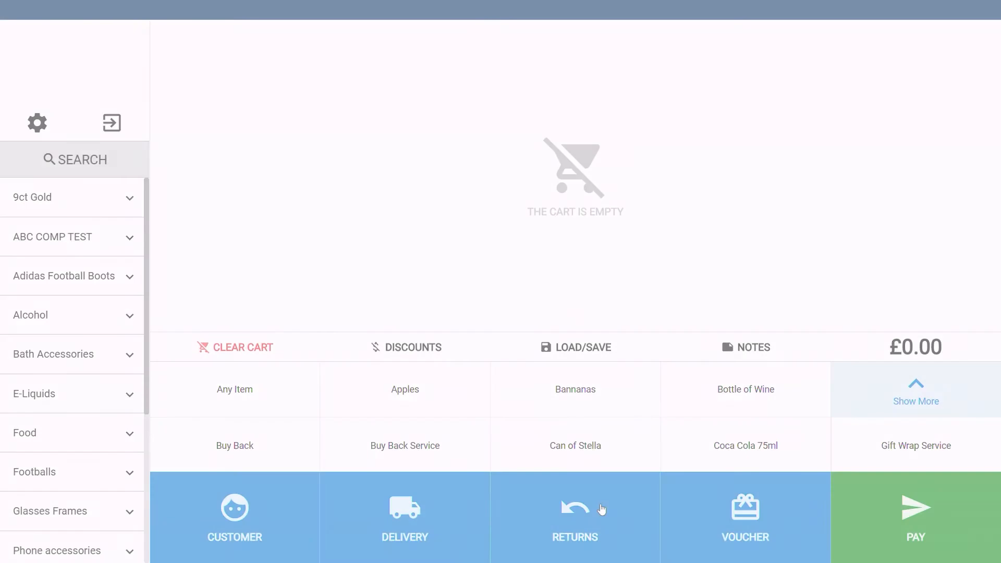
Step: Start a return and look up the sale order by entering its barcode
click(576, 518)
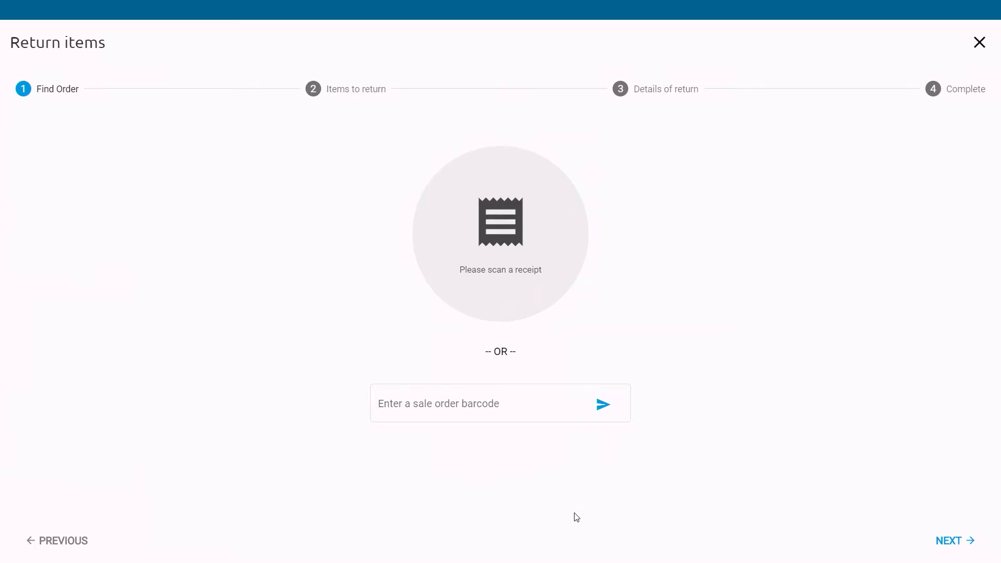
text(20MS607UWOY970)
key(Return)
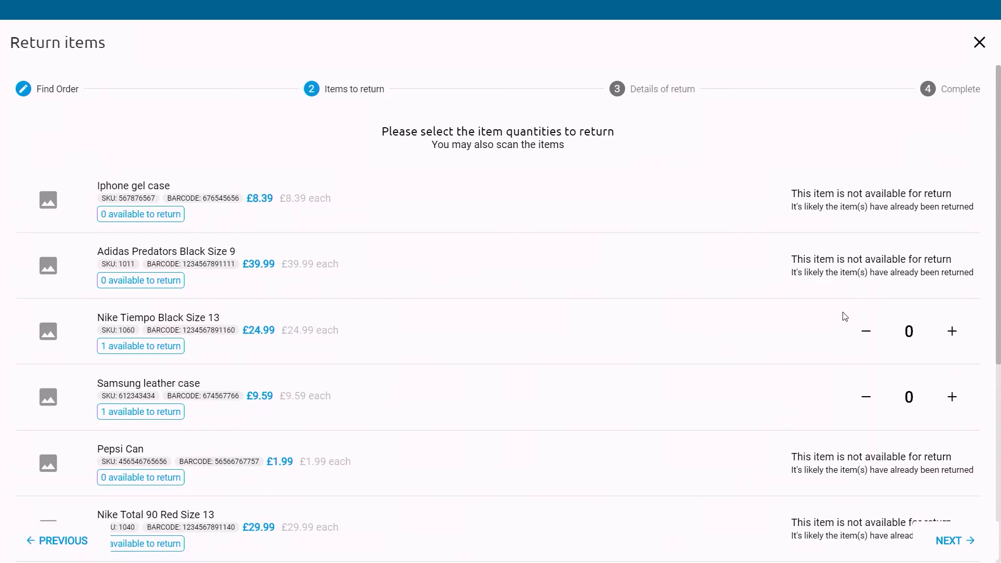
Step: Select one Nike Tiempo Black Size 13 for return and continue to the return details
click(952, 331)
click(950, 542)
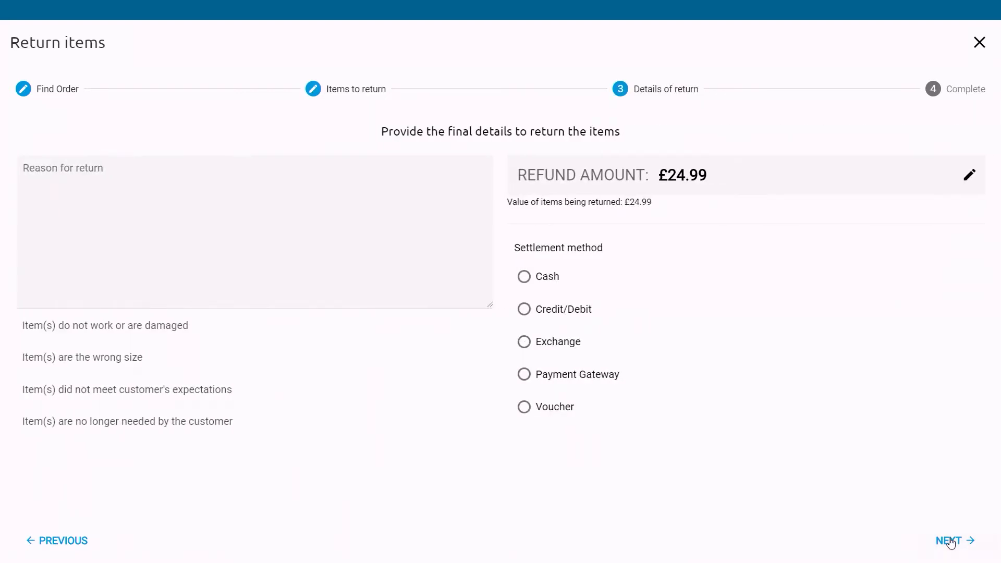
Step: Set the return reason to 'Item(s) do not work or are damaged', choose Cash settlement and finish the return
click(85, 168)
click(108, 331)
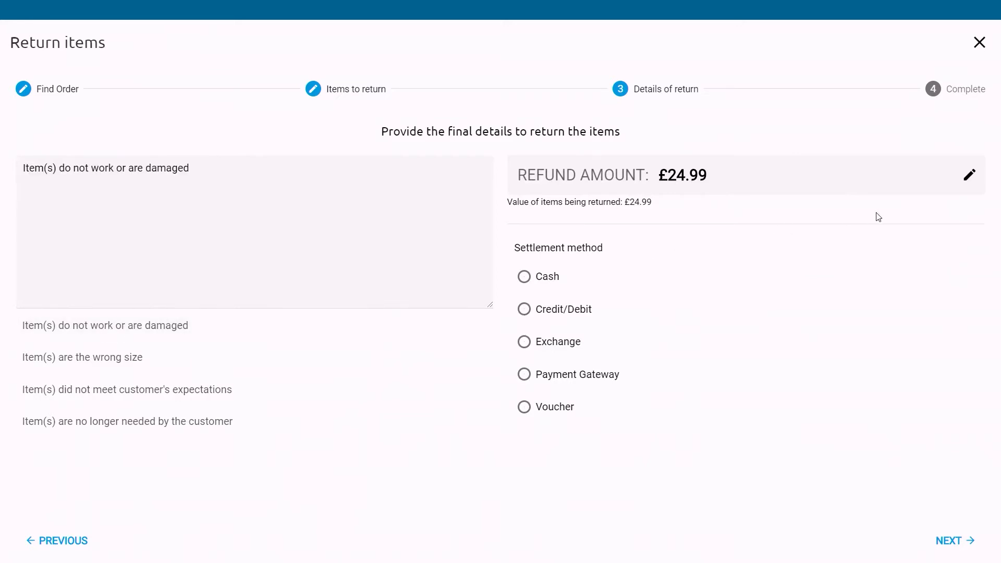
click(970, 176)
click(588, 104)
click(525, 277)
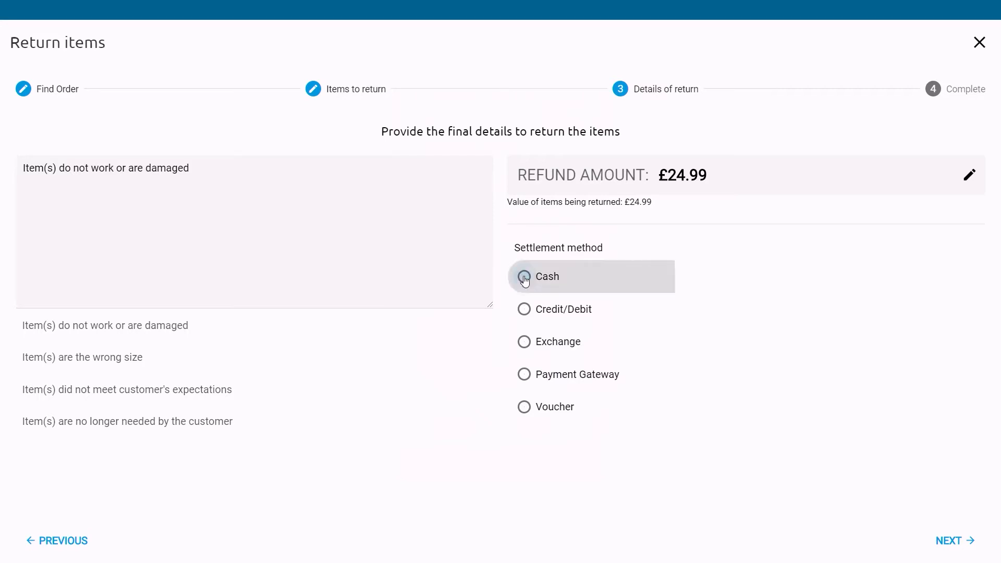
click(947, 540)
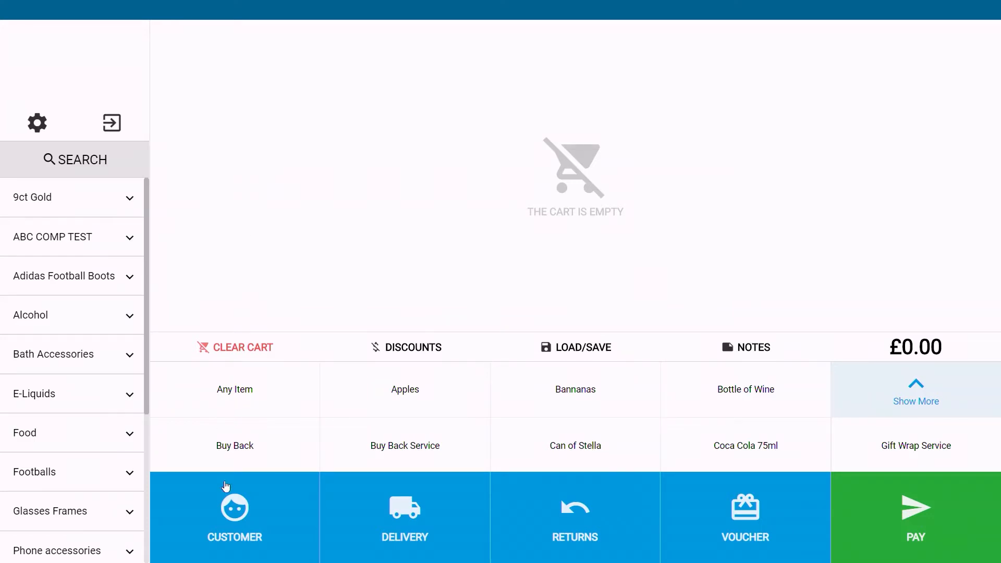
Step: Start creating a new customer and enter the customer's forename and surname
click(228, 528)
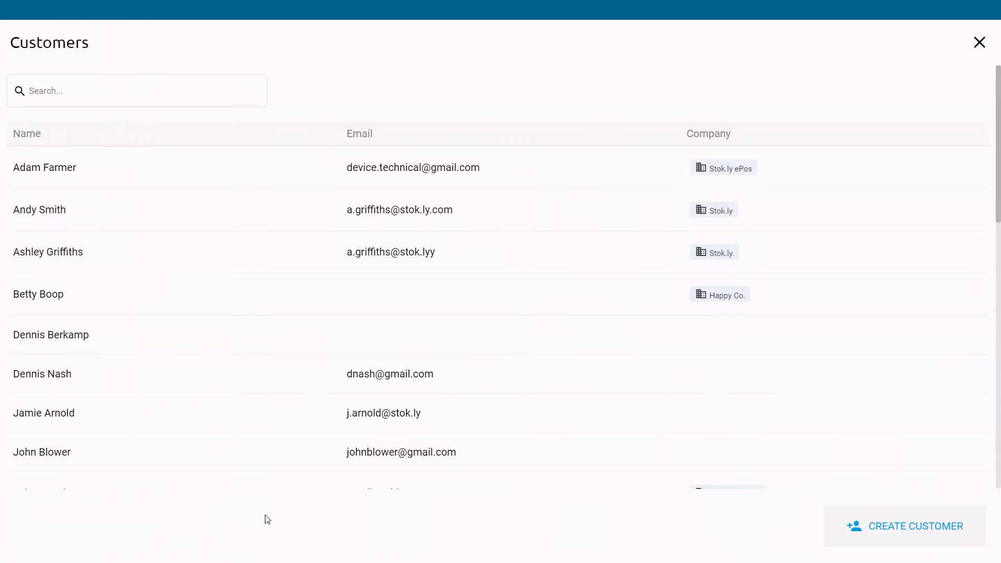
click(910, 530)
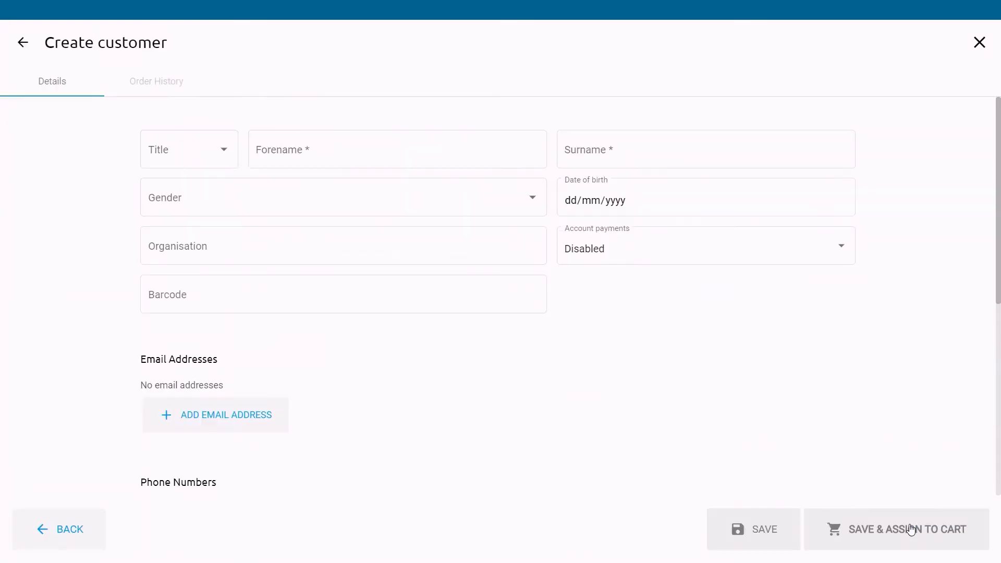
click(392, 148)
text(iain)
key(Tab)
text(Smith)
key(Tab)
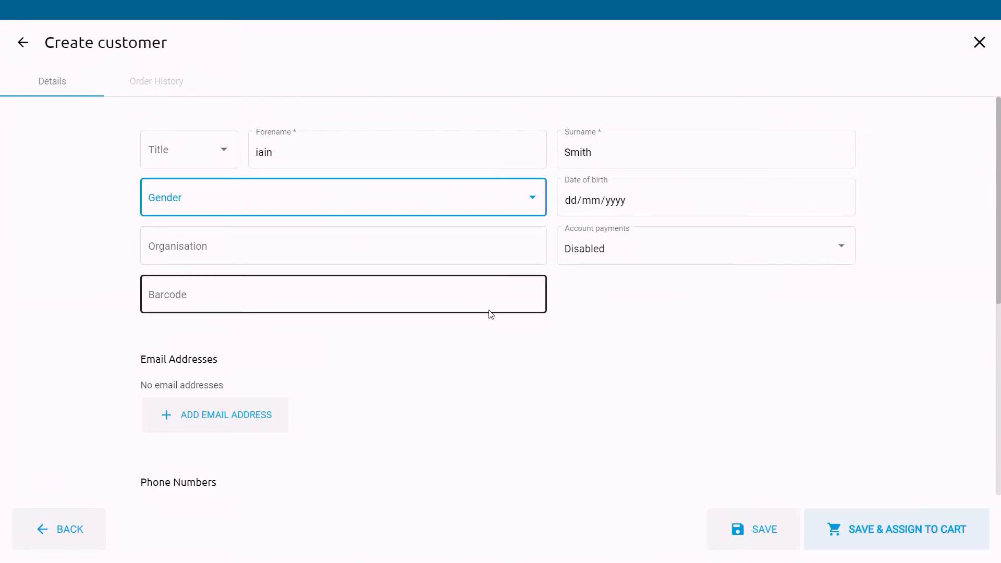
Step: Scroll through the new customer form's email, phone and address sections, then leave the form for the customer list
scroll(469, 369, down, 2)
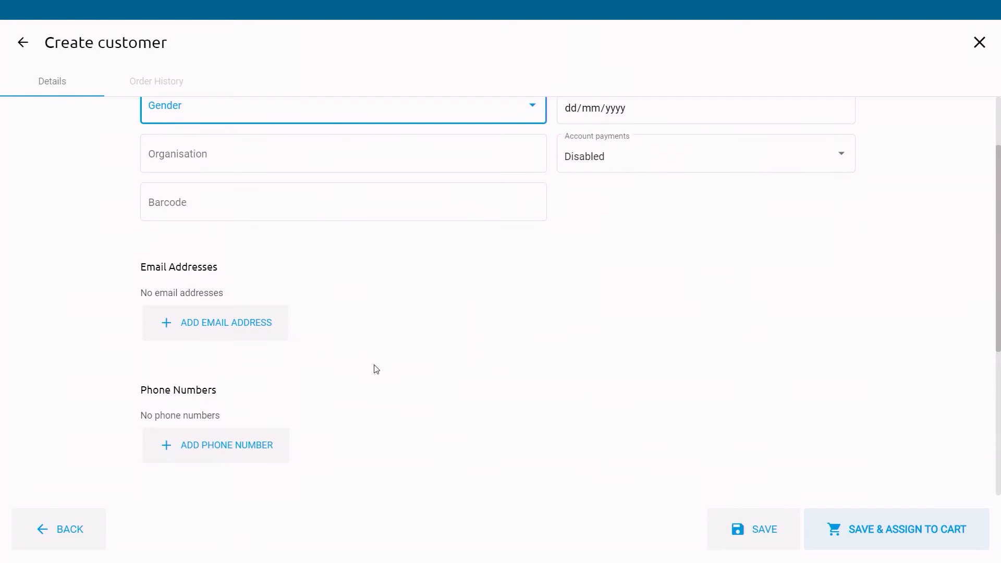
scroll(373, 368, down, 2)
scroll(347, 371, down, 2)
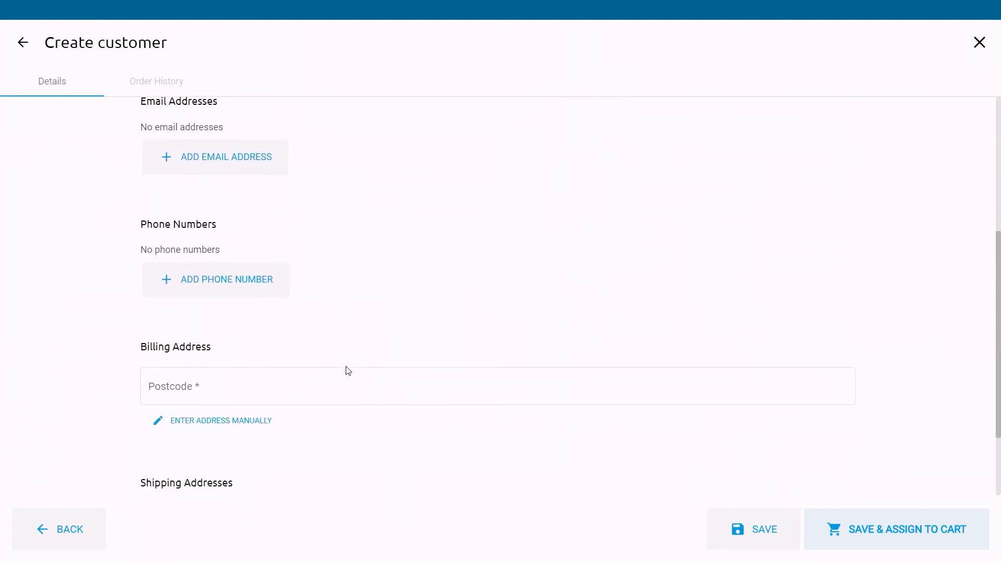
scroll(413, 365, down, 1)
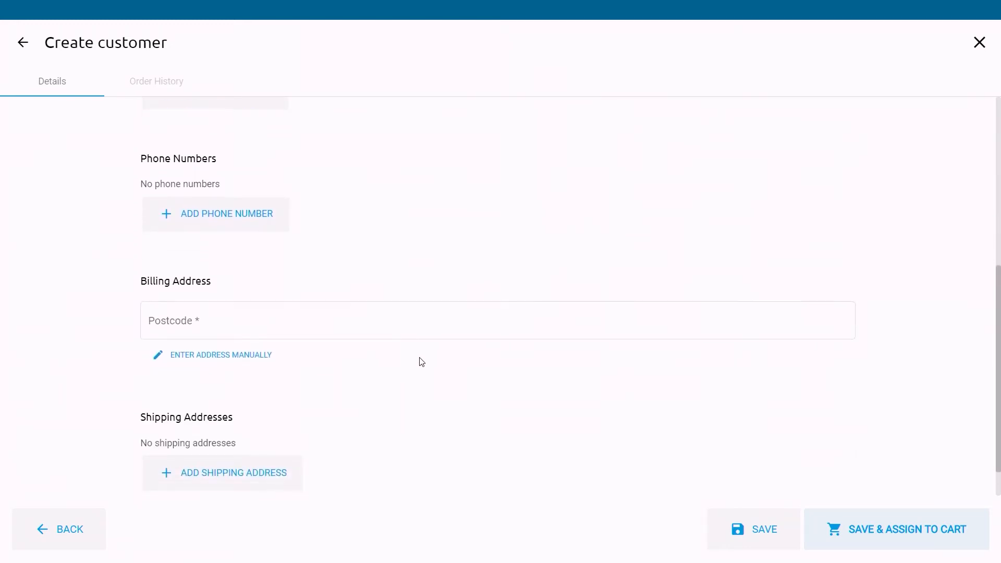
scroll(418, 362, down, 1)
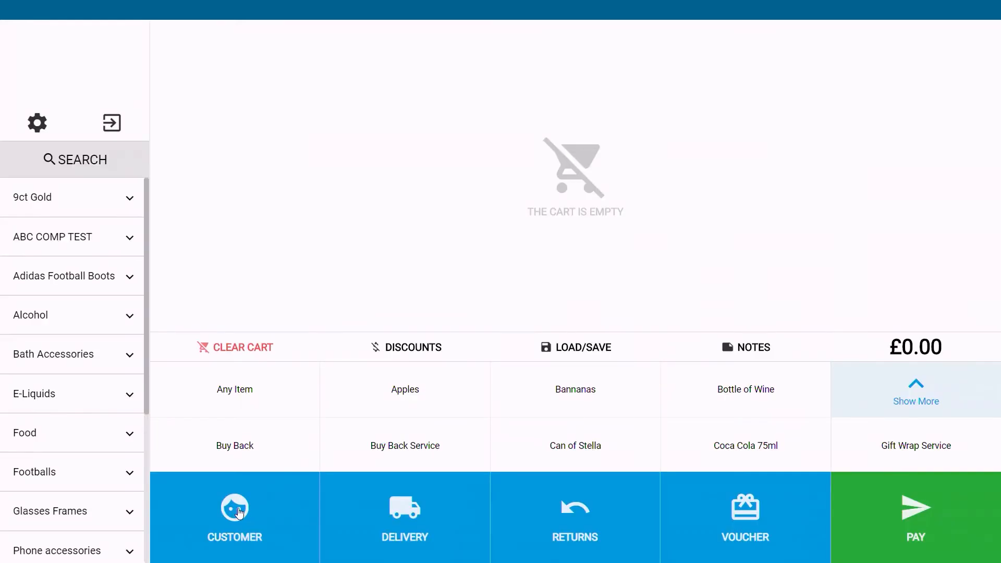
click(240, 512)
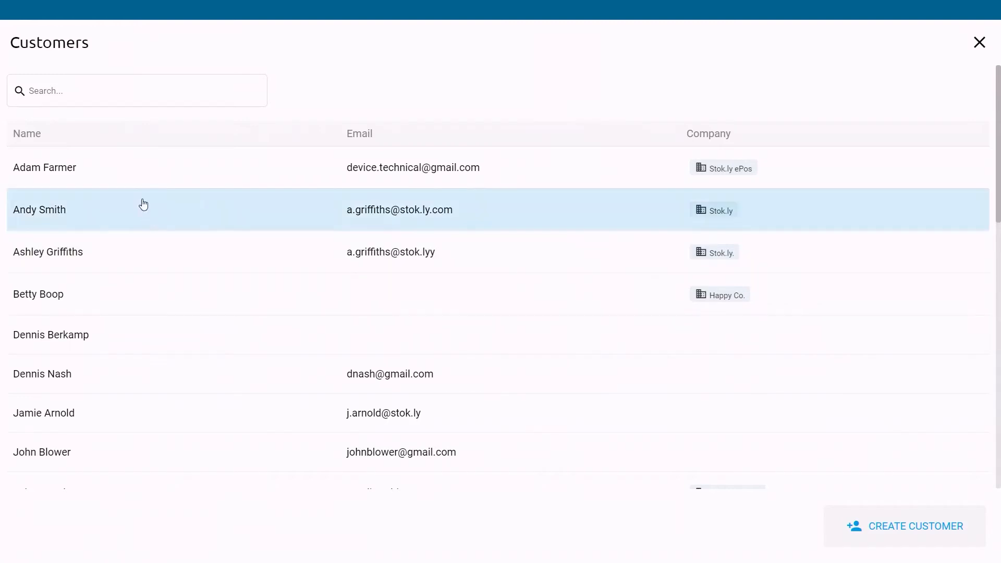
Step: Search the customer list by the customer's forename, open the matching customer and assign them to the cart
click(112, 91)
text(andy)
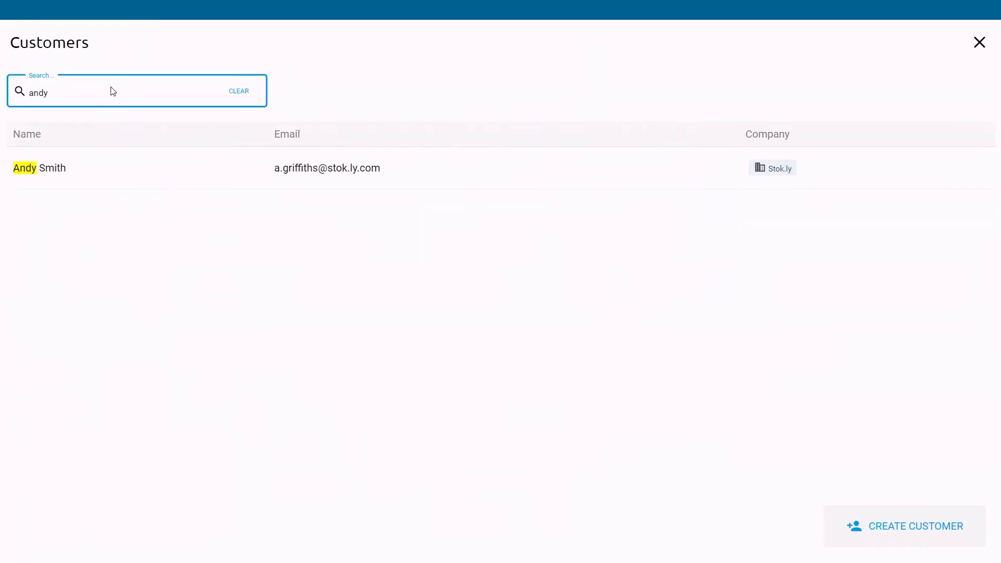
click(142, 167)
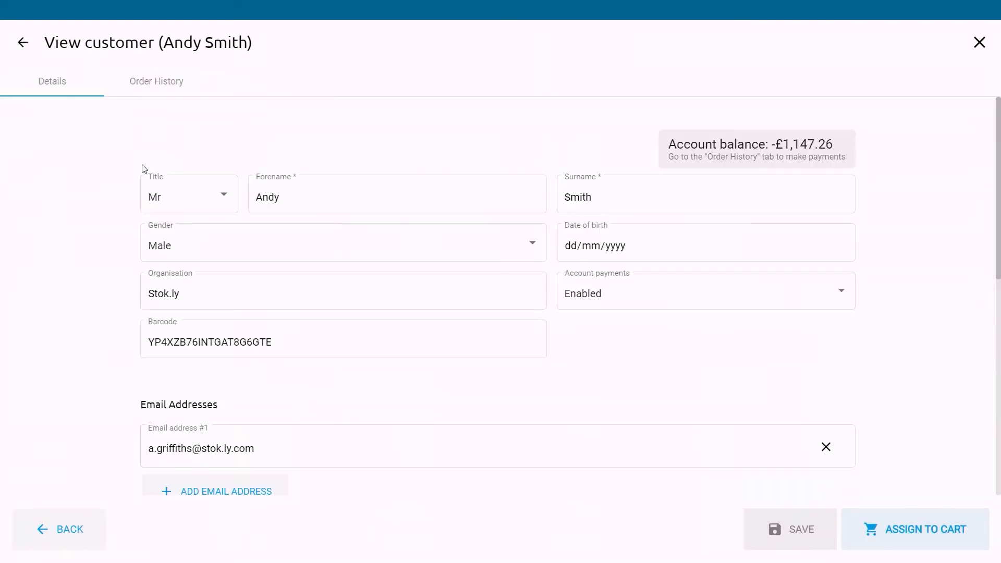
click(902, 540)
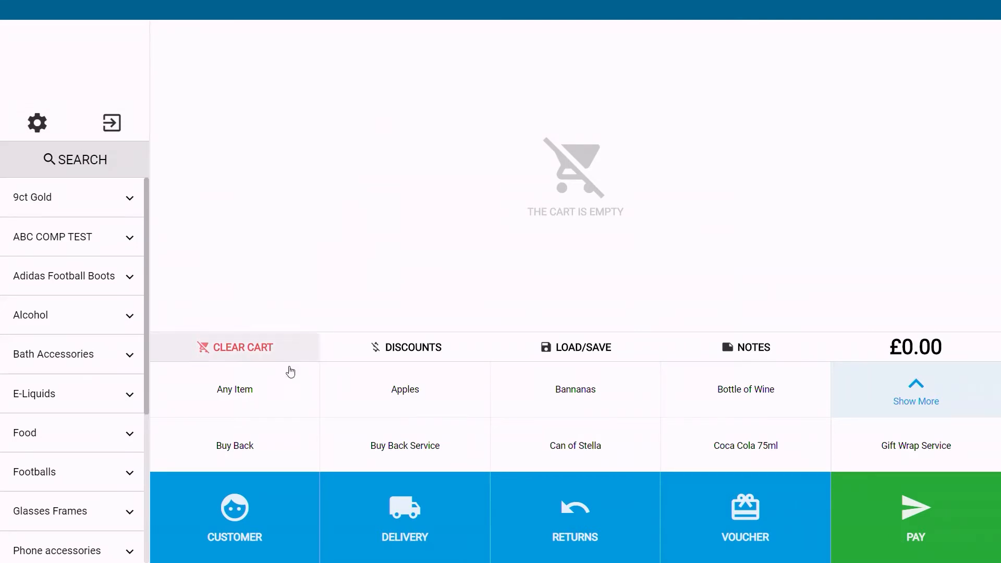
Step: Open the cart's customer details and assign that customer to the cart again
click(245, 508)
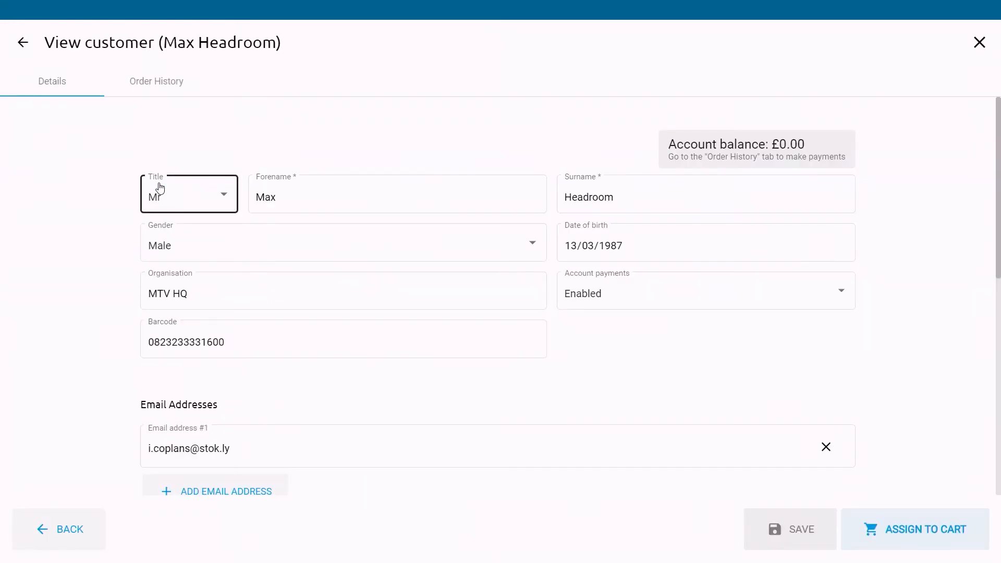
click(906, 531)
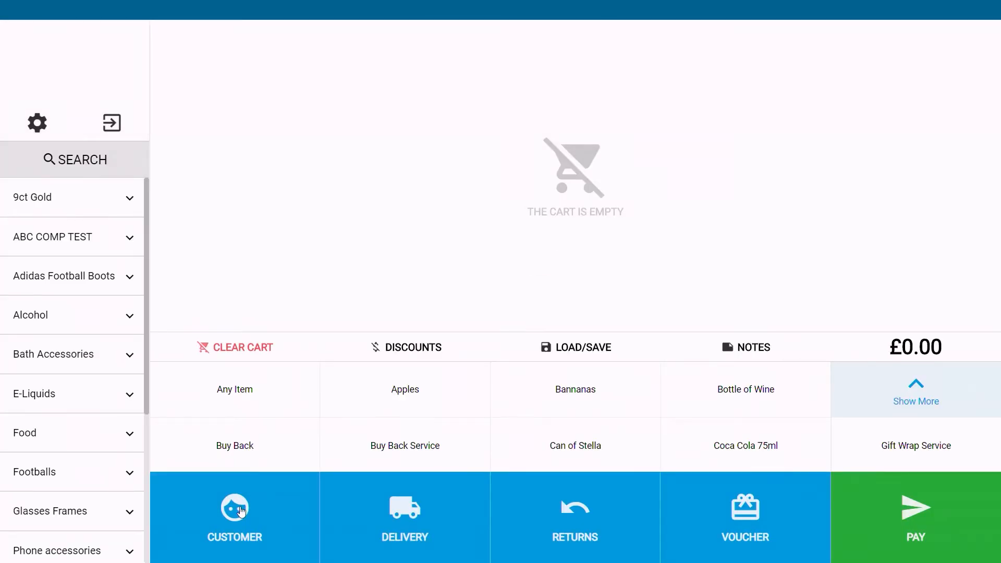
Step: Open the second customer in the customer list and browse their order history, selecting the July 30, 2020 1:17 PM order
click(241, 512)
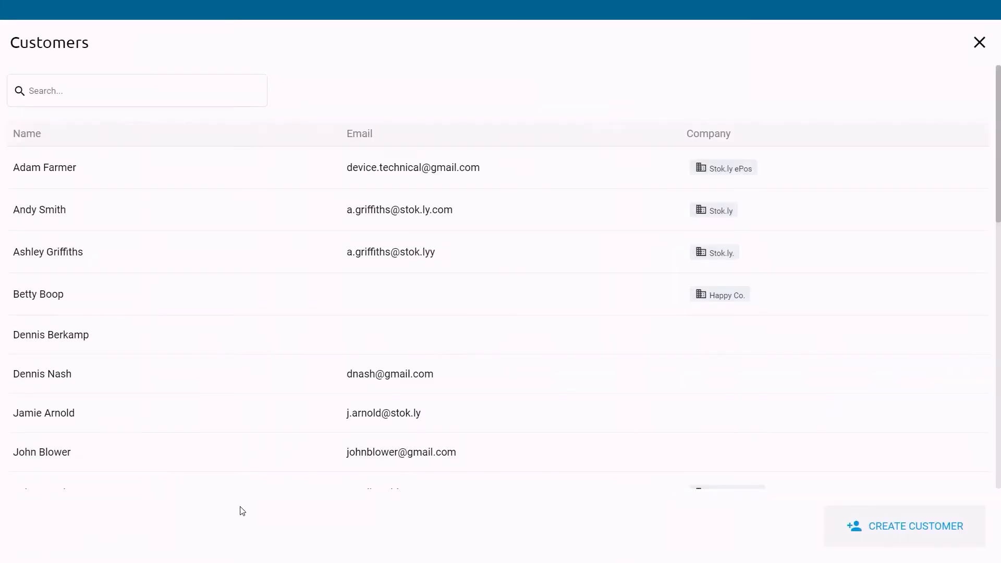
click(92, 219)
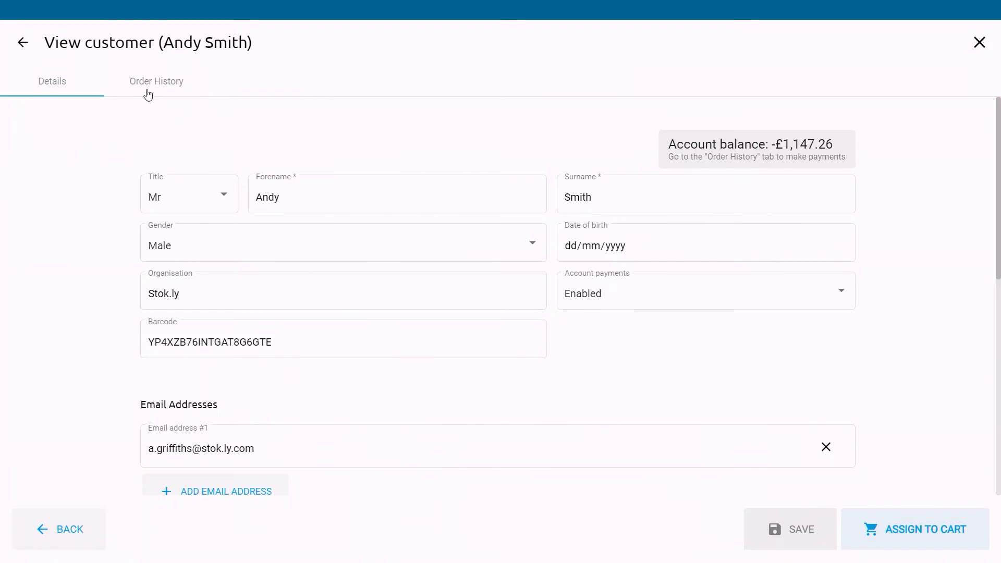
click(160, 79)
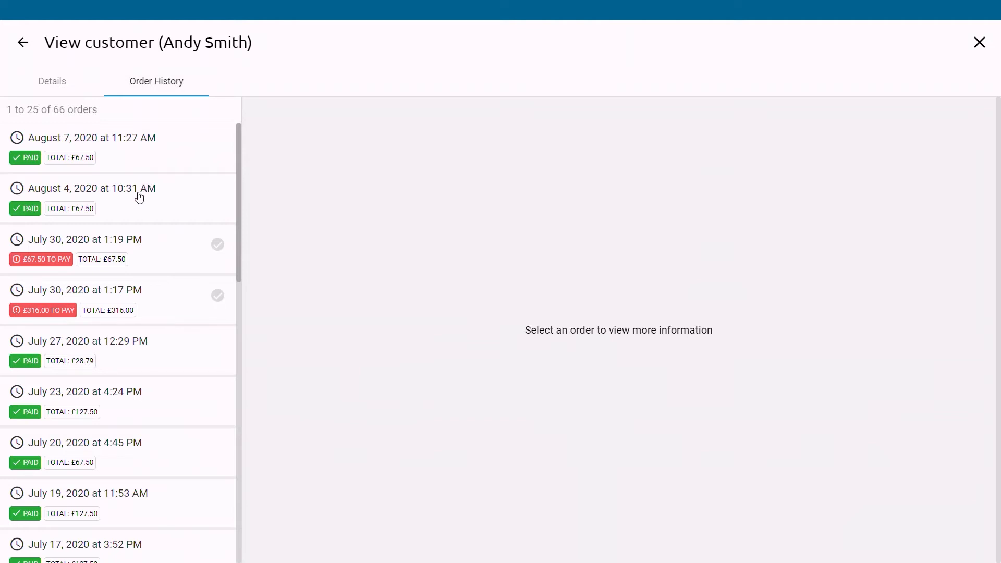
click(124, 344)
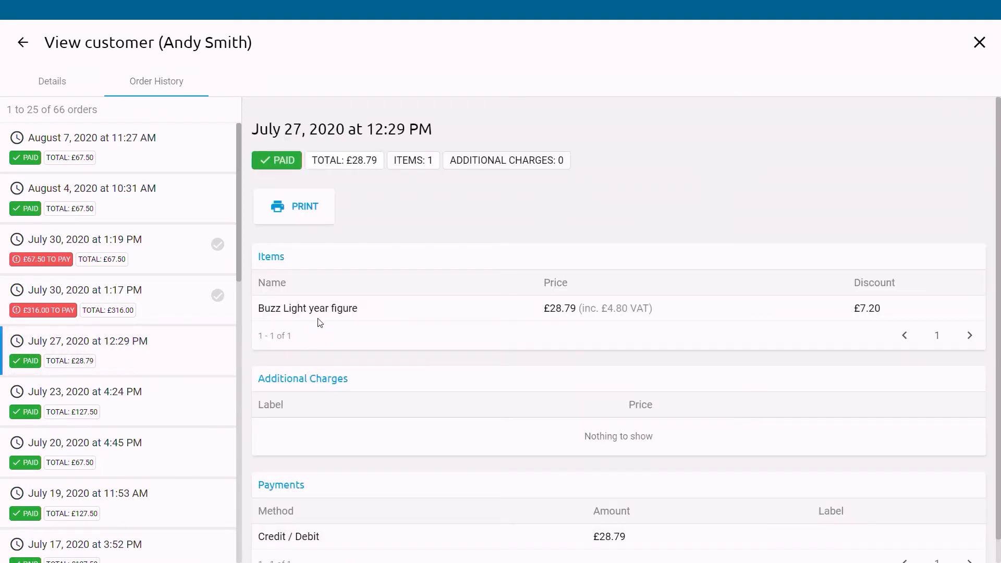
click(169, 307)
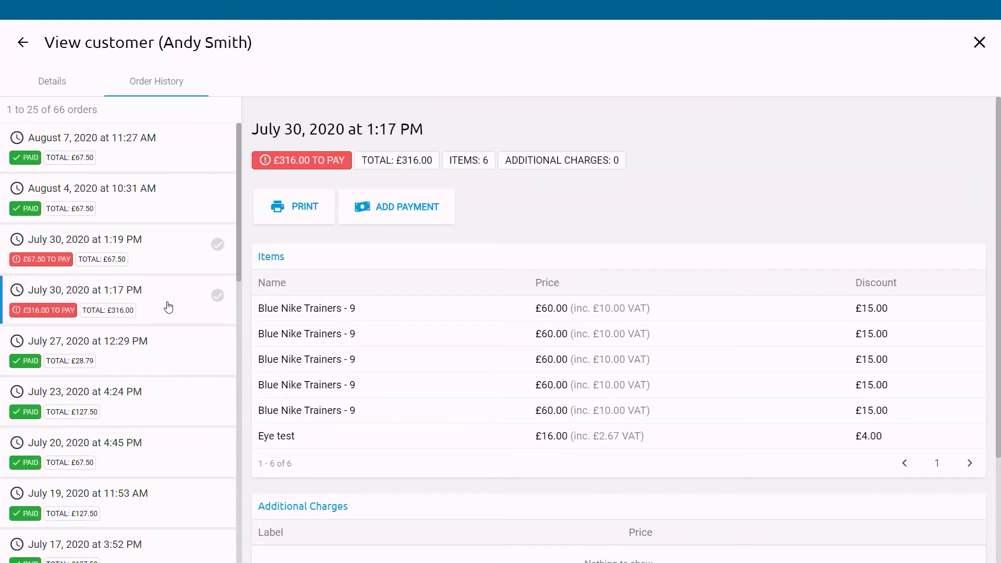
Step: Add a card payment for the full amount due on that unpaid order and complete it
click(402, 204)
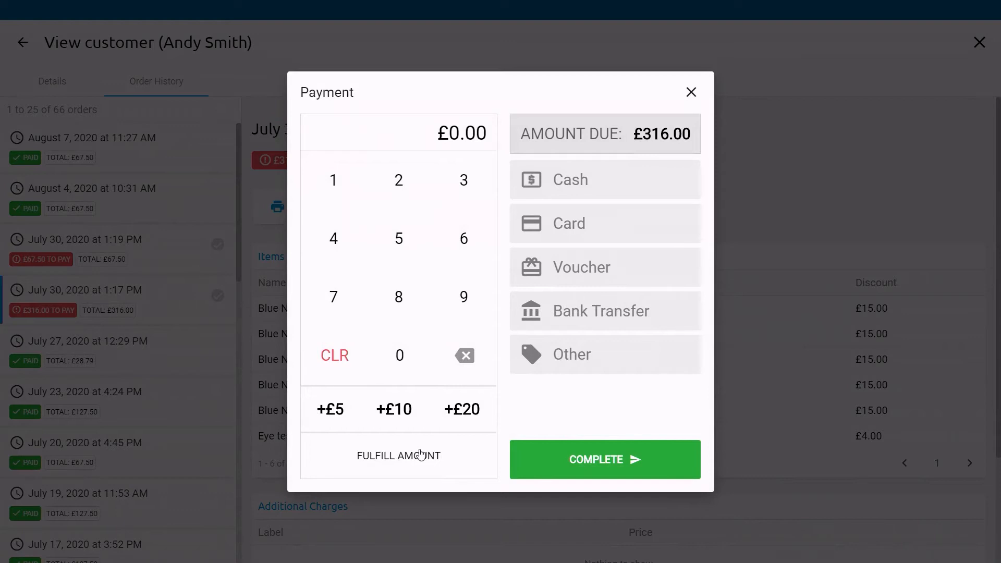
click(421, 455)
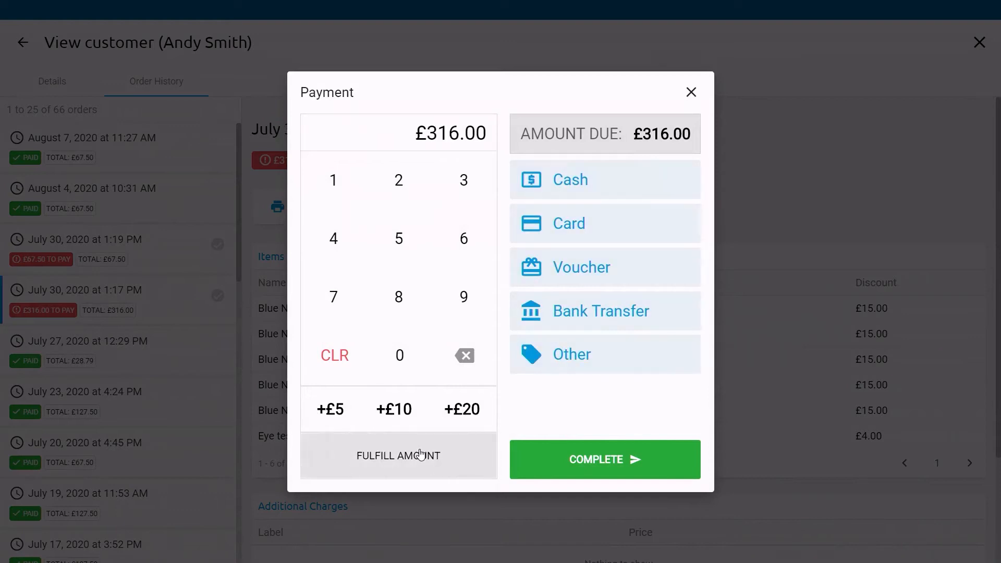
click(574, 223)
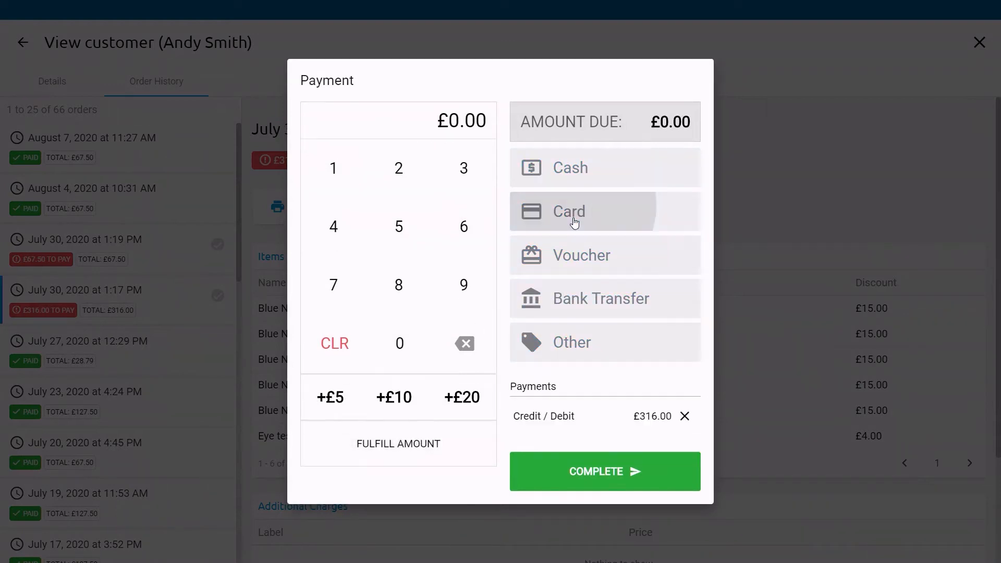
click(613, 477)
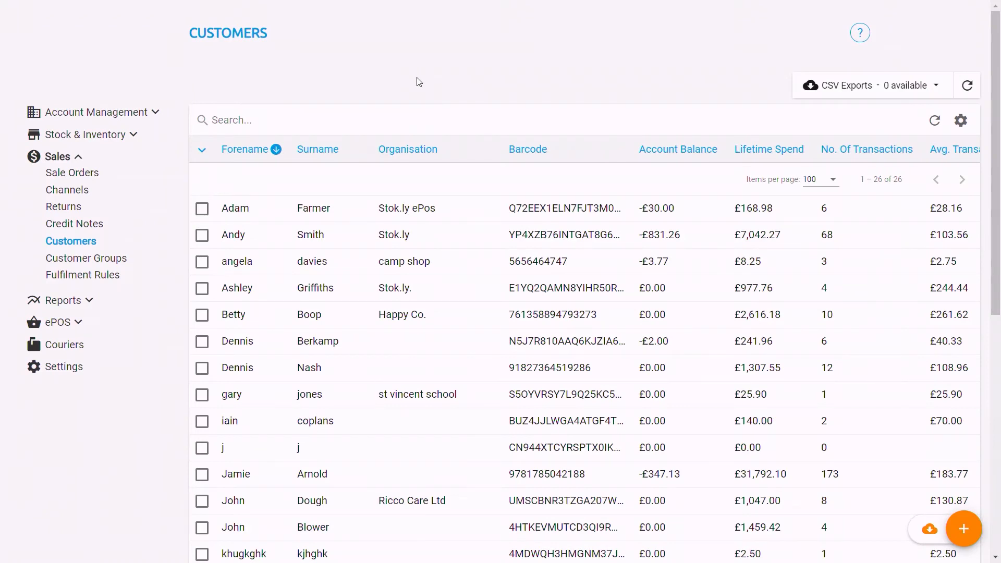
Step: Open the back-office customer groups list and open the Best Customers group for editing
click(95, 262)
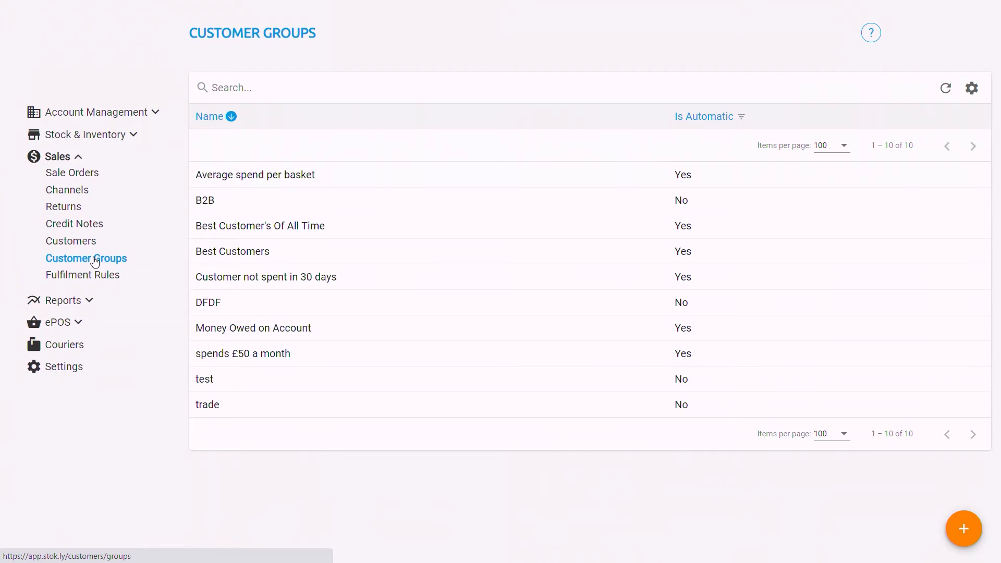
click(240, 256)
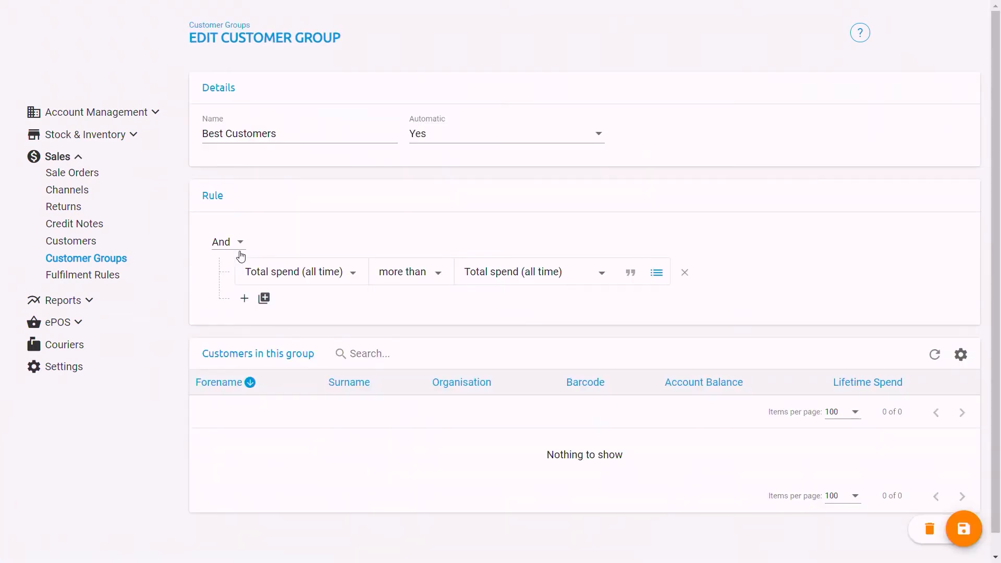
Step: Browse the available criteria in the group rule's first condition dropdown without changing it
click(353, 273)
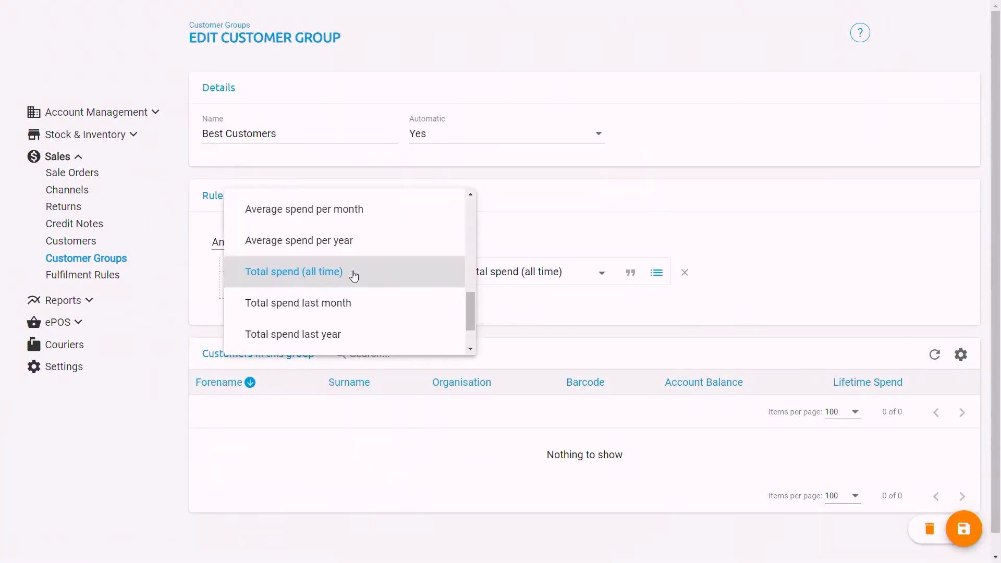
scroll(342, 254, up, 12)
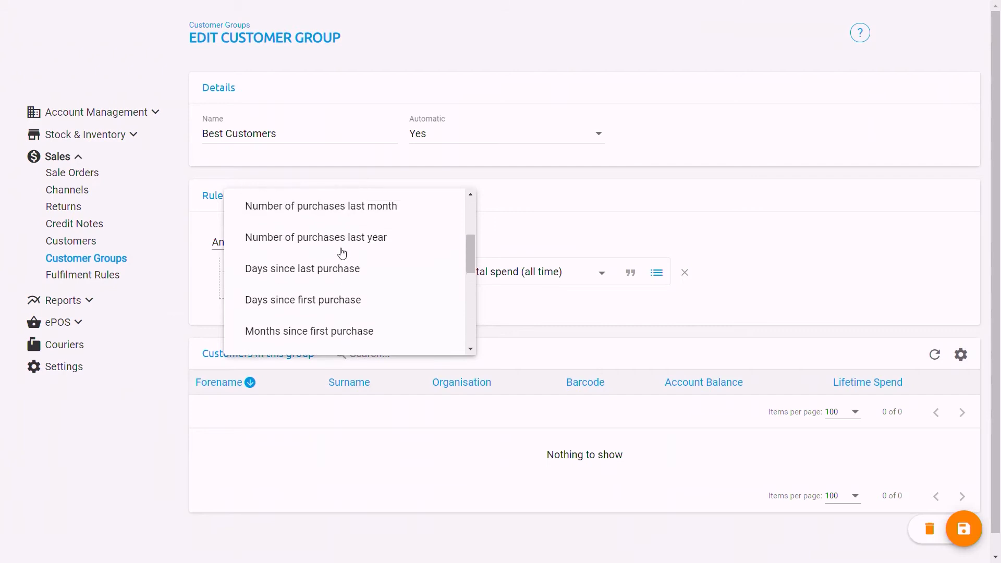
scroll(342, 253, down, 2)
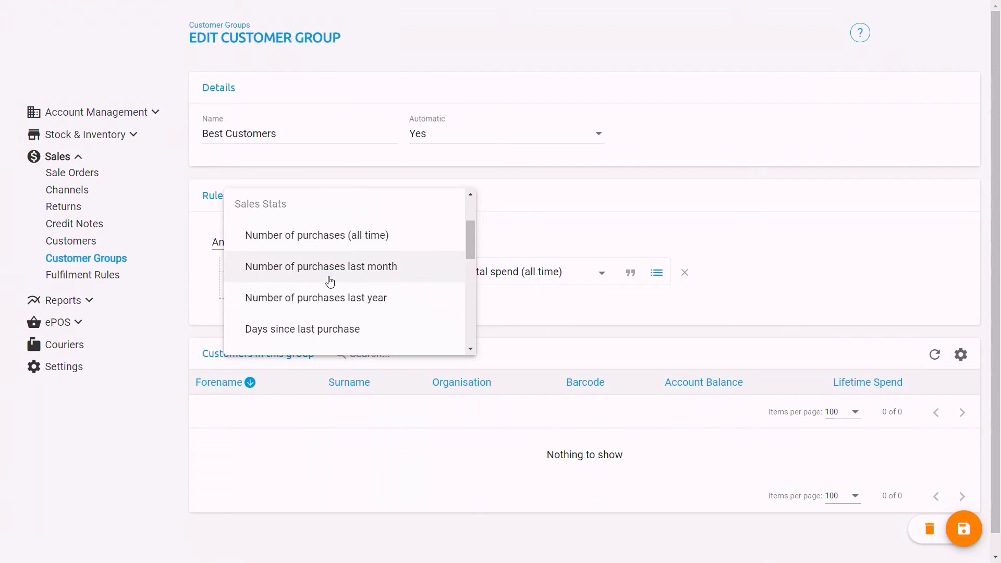
scroll(330, 281, down, 1)
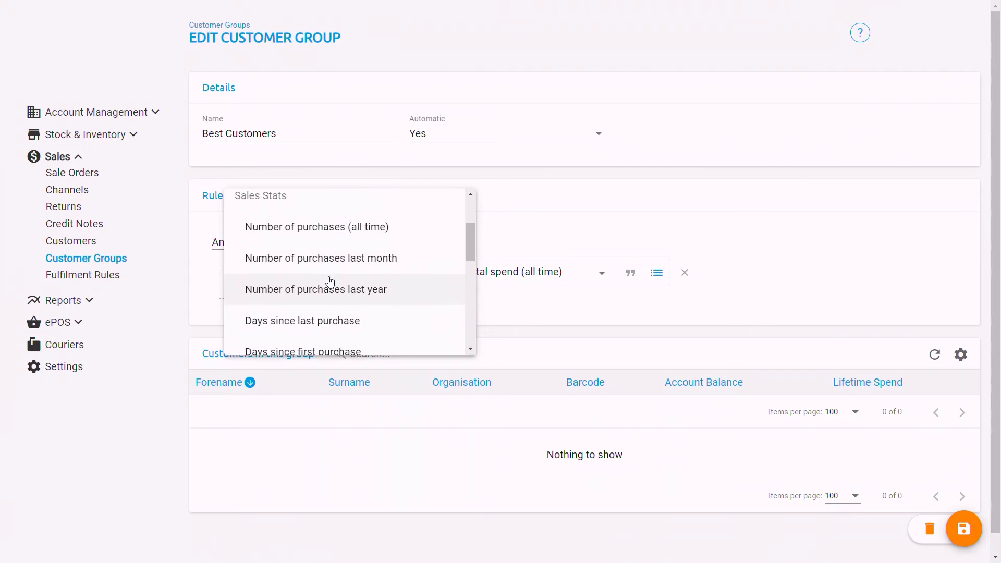
scroll(330, 281, down, 2)
scroll(330, 281, down, 4)
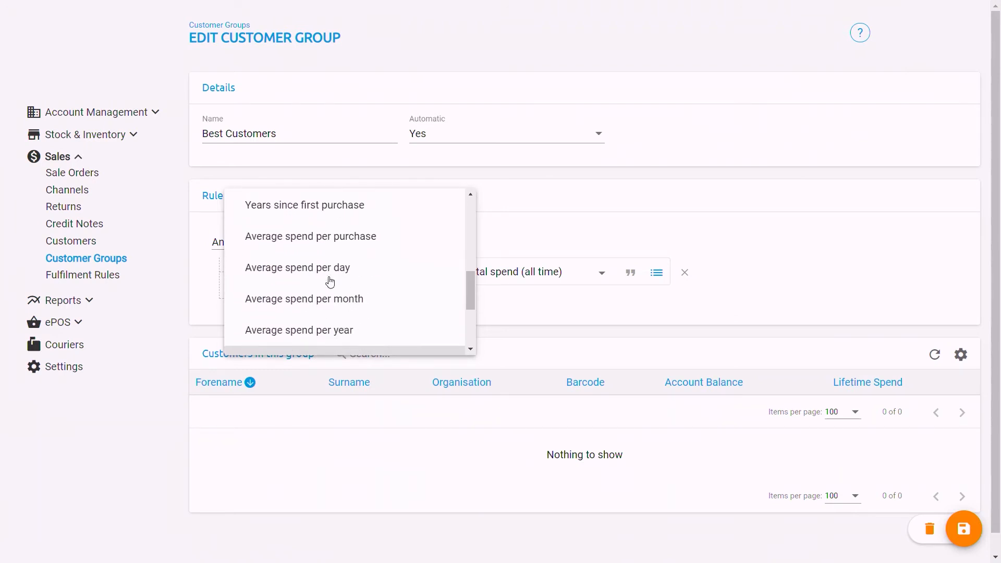
scroll(330, 281, down, 1)
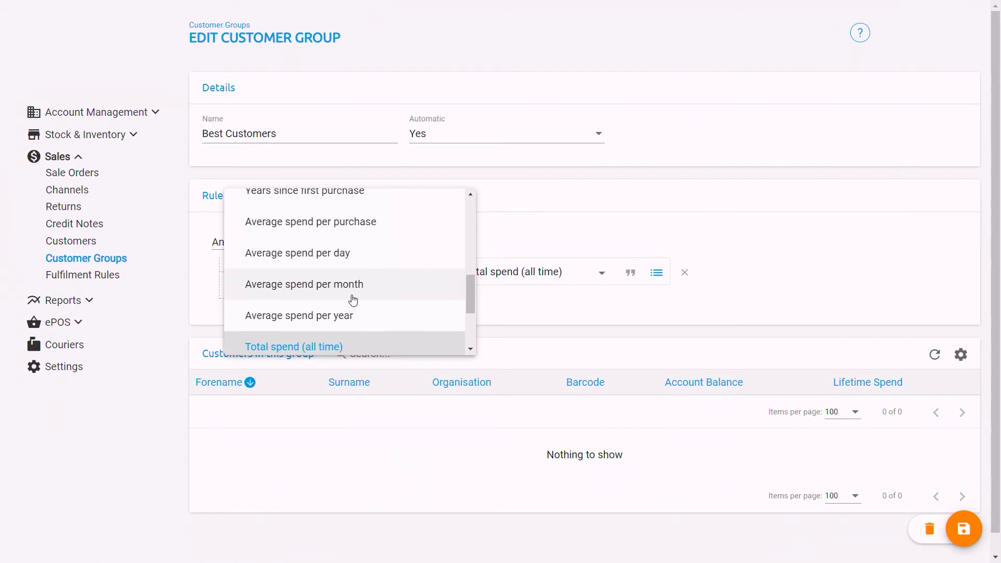
scroll(353, 312, down, 2)
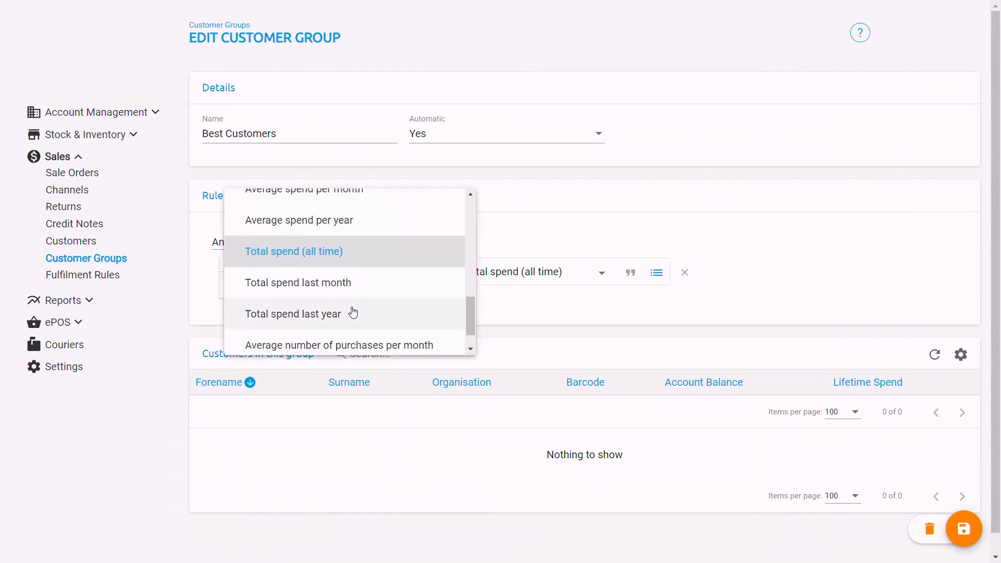
scroll(353, 313, down, 1)
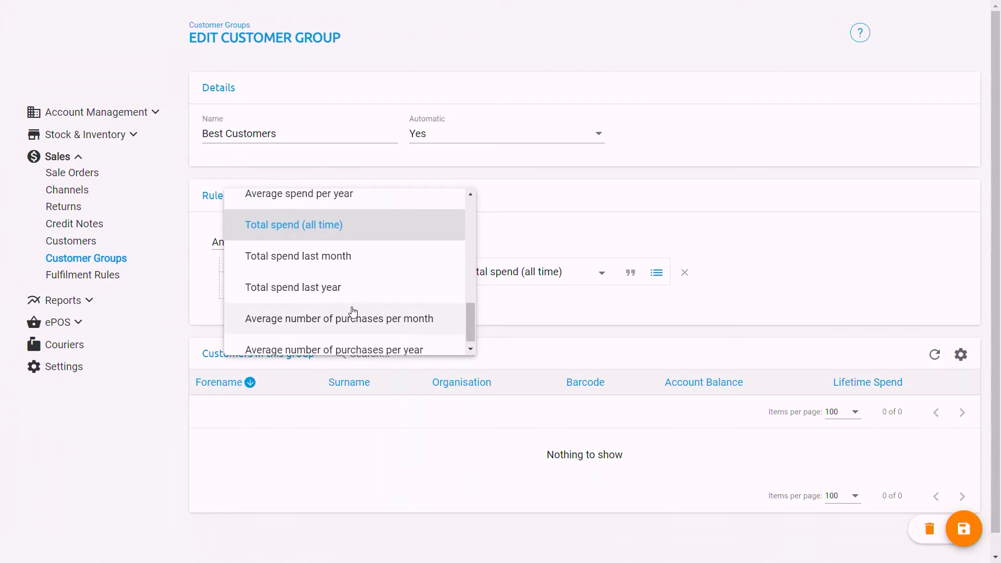
scroll(353, 312, down, 1)
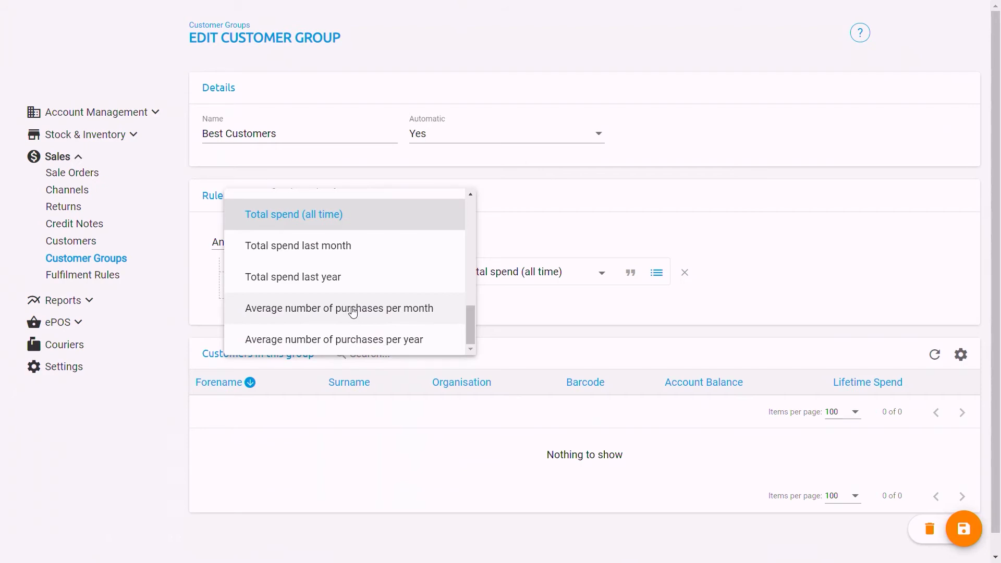
click(513, 229)
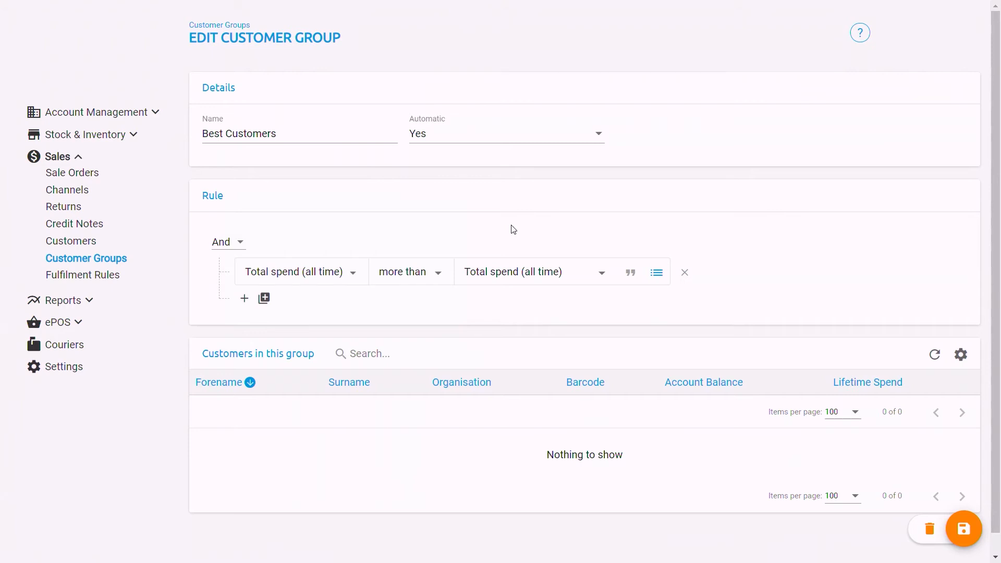
Step: Review the rule criteria list once more, then leave the group editor for the customers list
click(354, 277)
scroll(351, 250, up, 3)
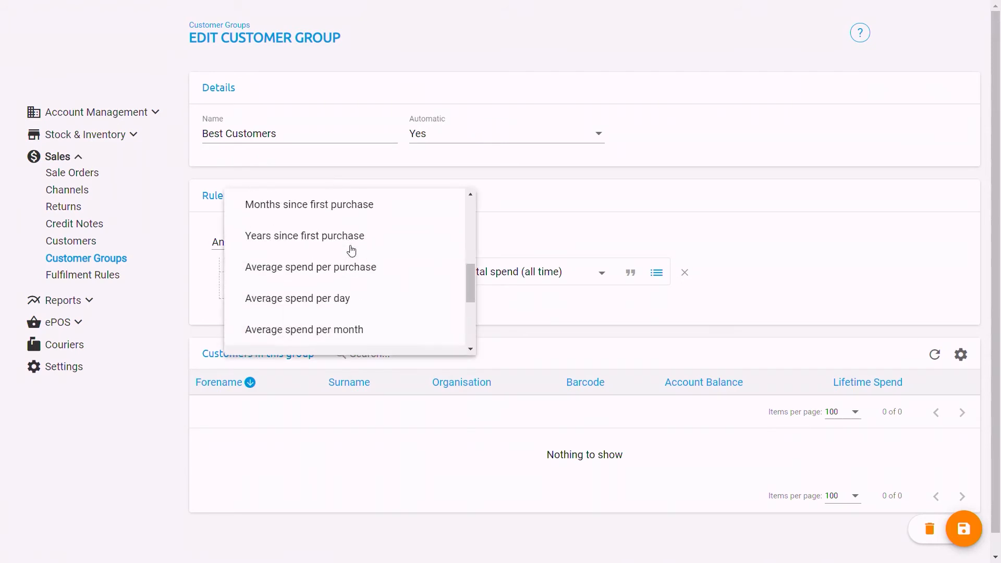
scroll(351, 251, up, 2)
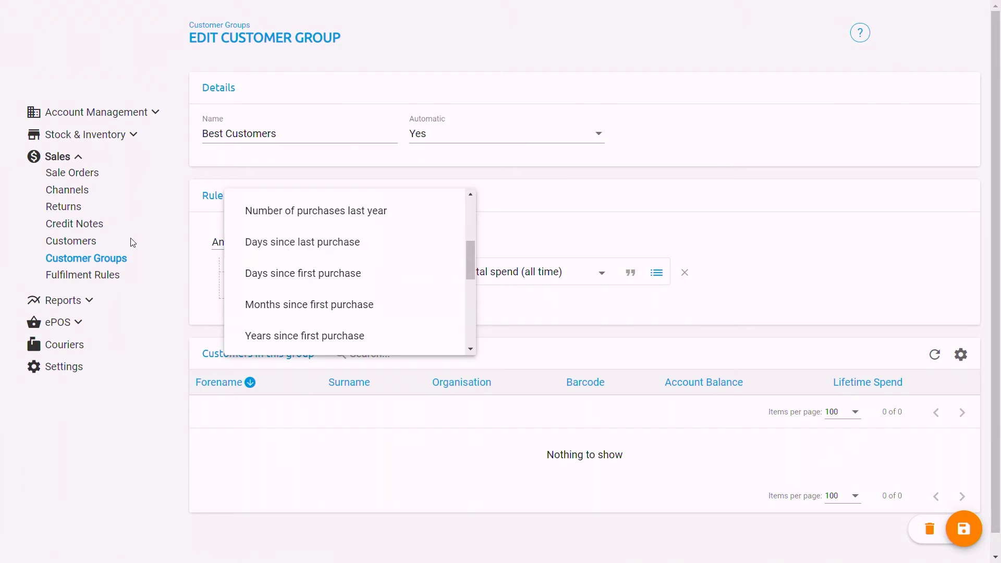
click(84, 243)
click(84, 243)
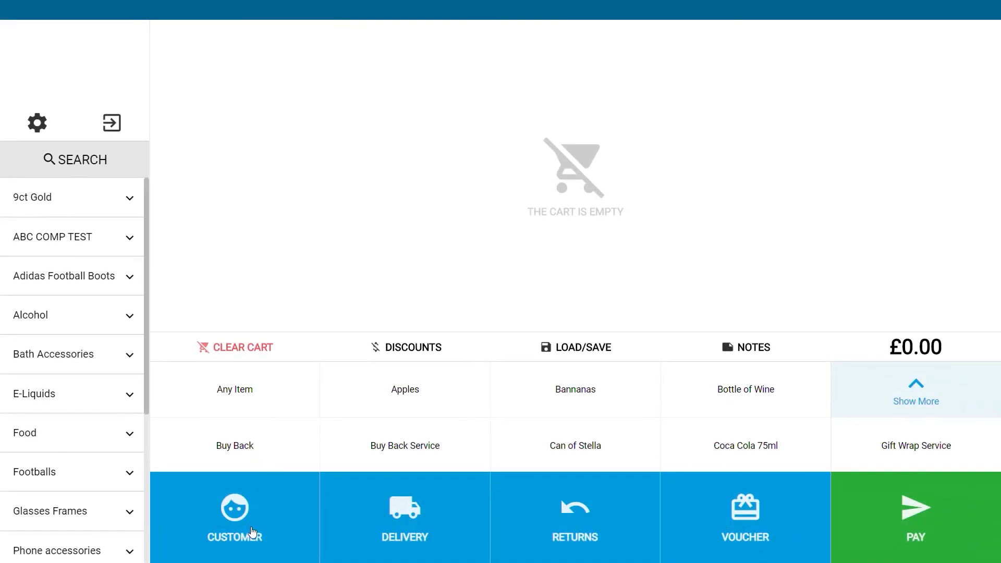
click(252, 532)
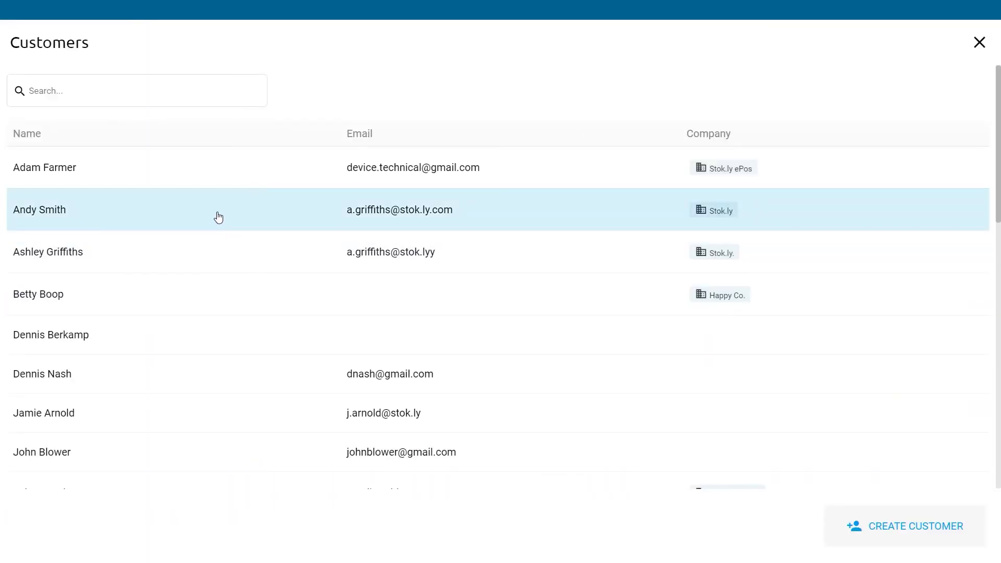
Step: Assign the selected customer to the cart, pay the full £60.00 on account after confirming the age check, and dismiss the receipt options
click(218, 217)
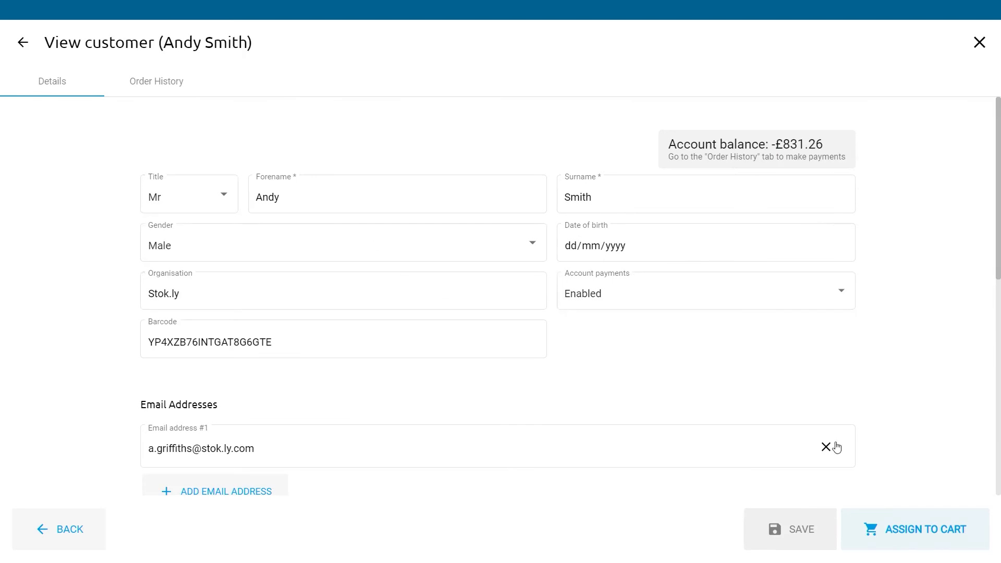
click(926, 523)
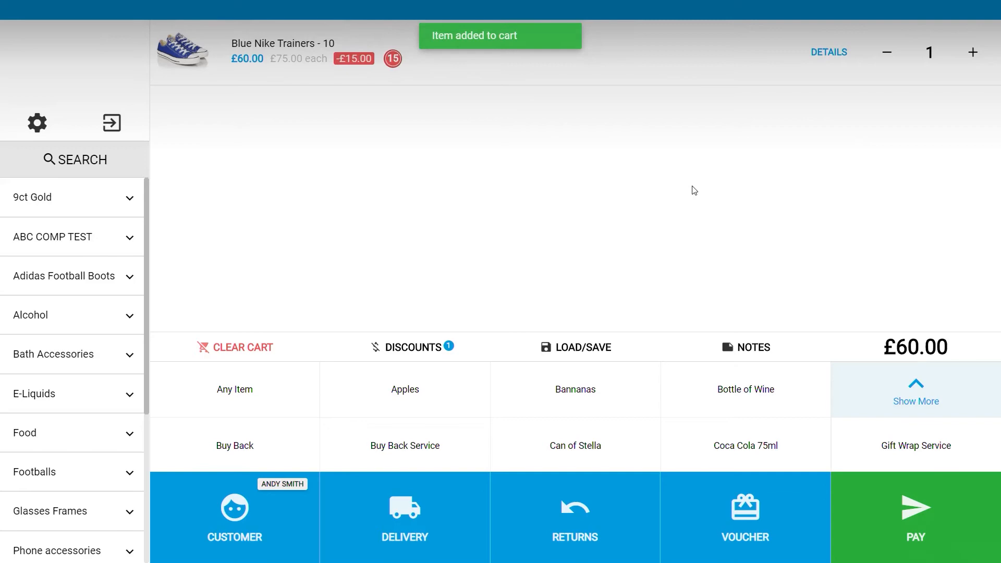
click(912, 497)
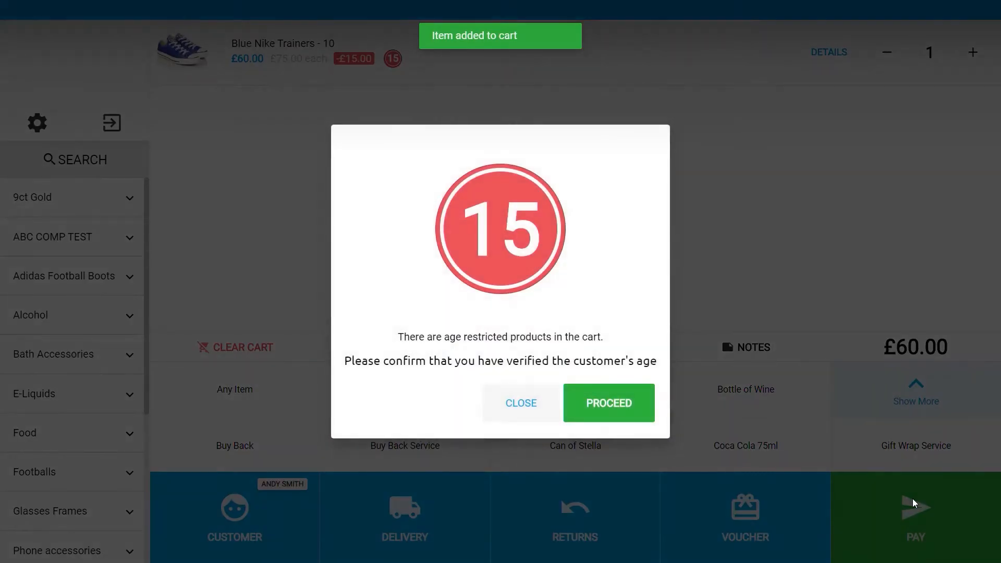
click(623, 403)
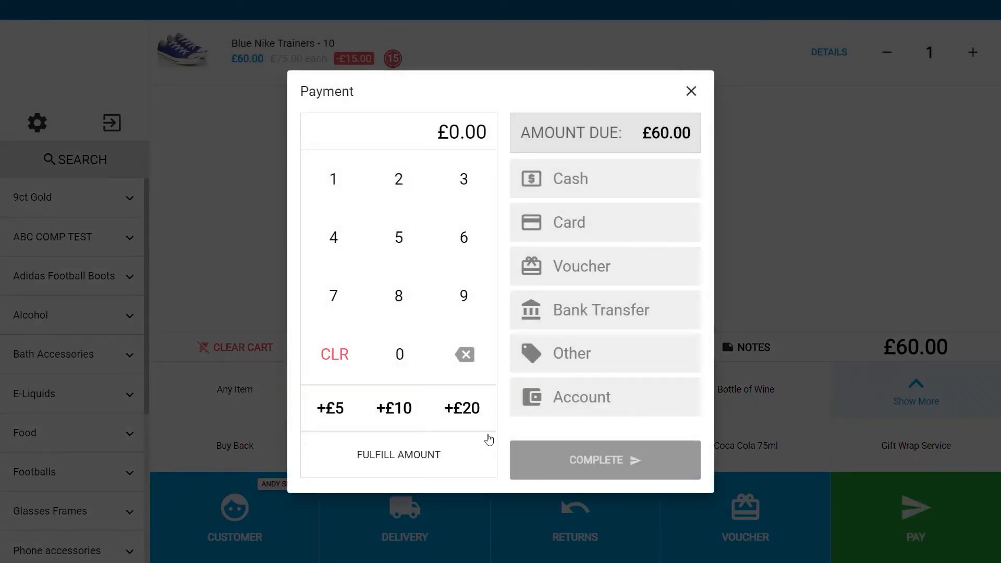
click(441, 454)
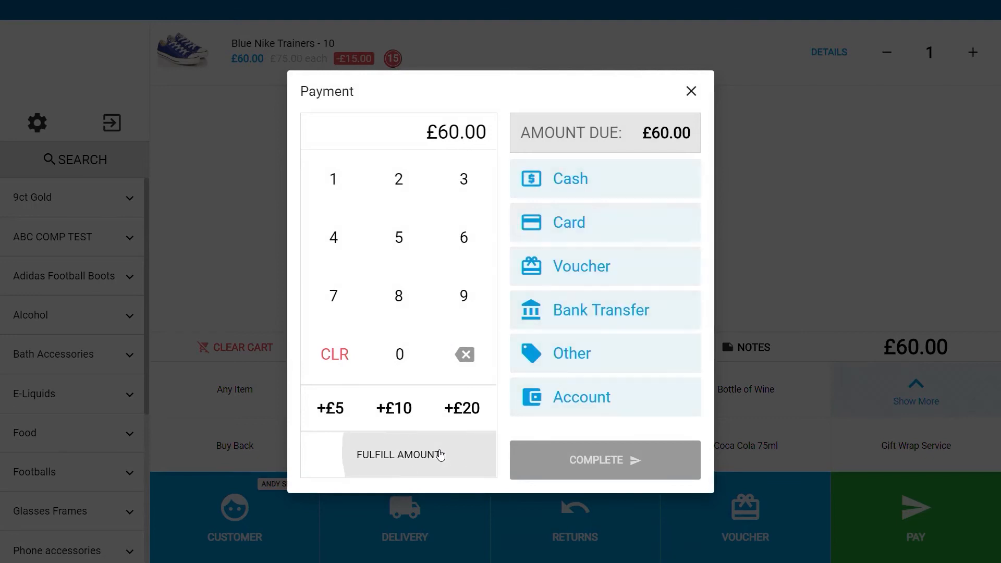
click(601, 397)
click(630, 501)
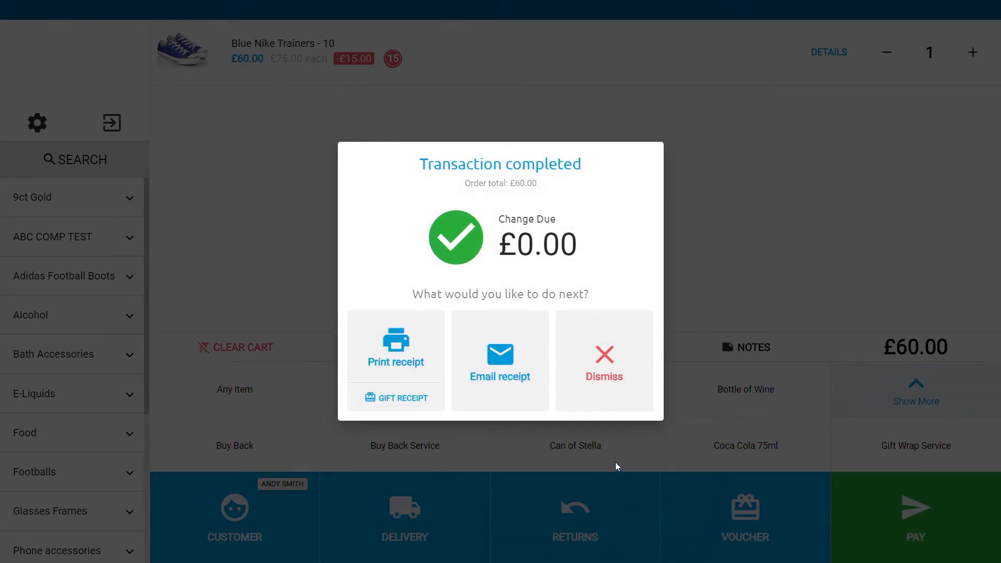
click(602, 352)
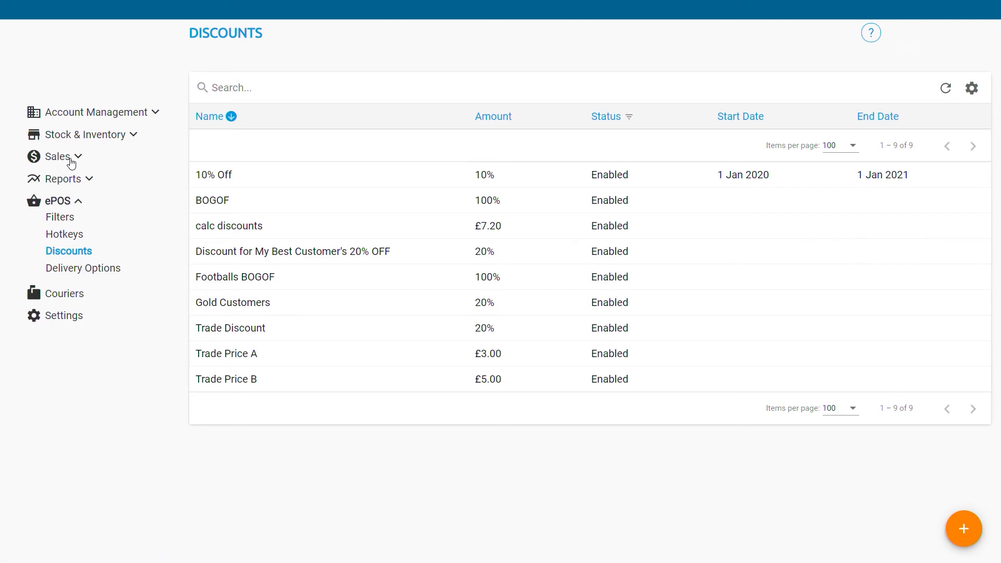
Step: Review the back-office sale orders list, then open the customer's details and order history from the till
click(71, 162)
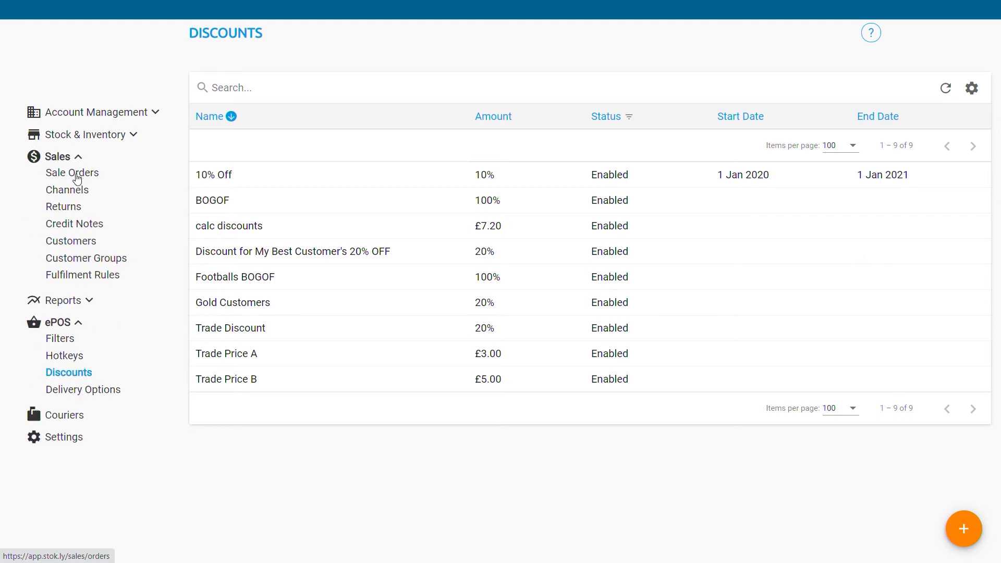
click(77, 177)
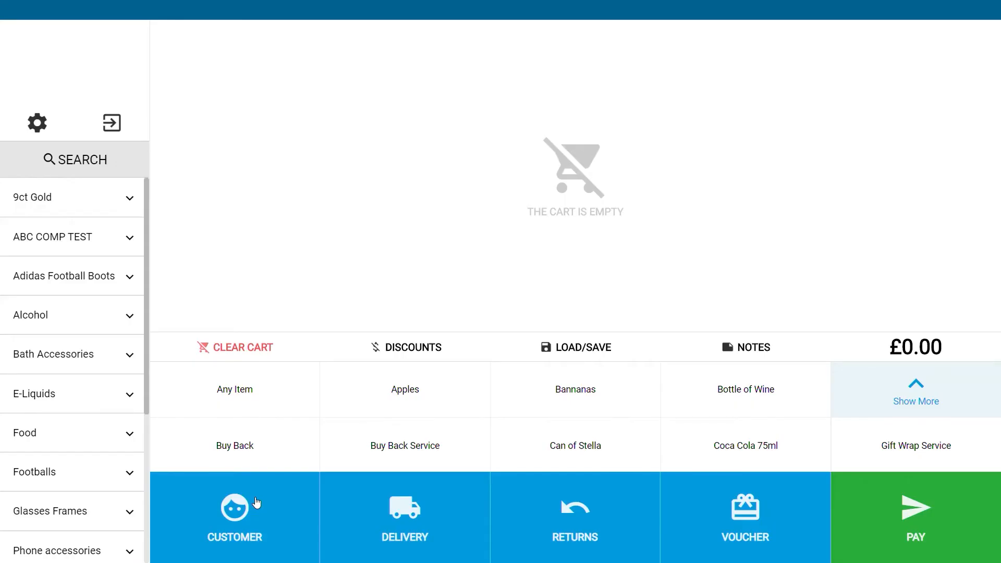
click(234, 516)
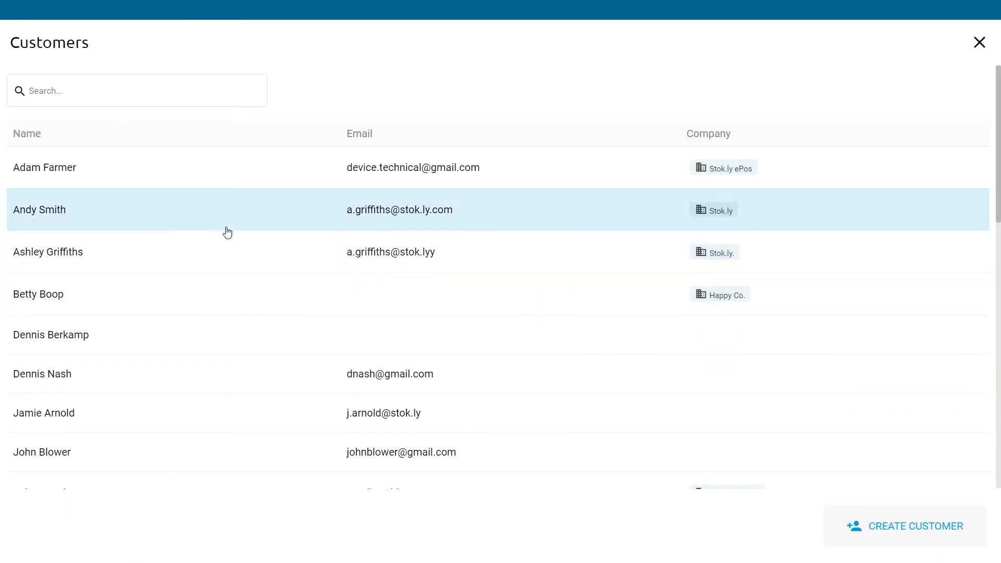
click(227, 221)
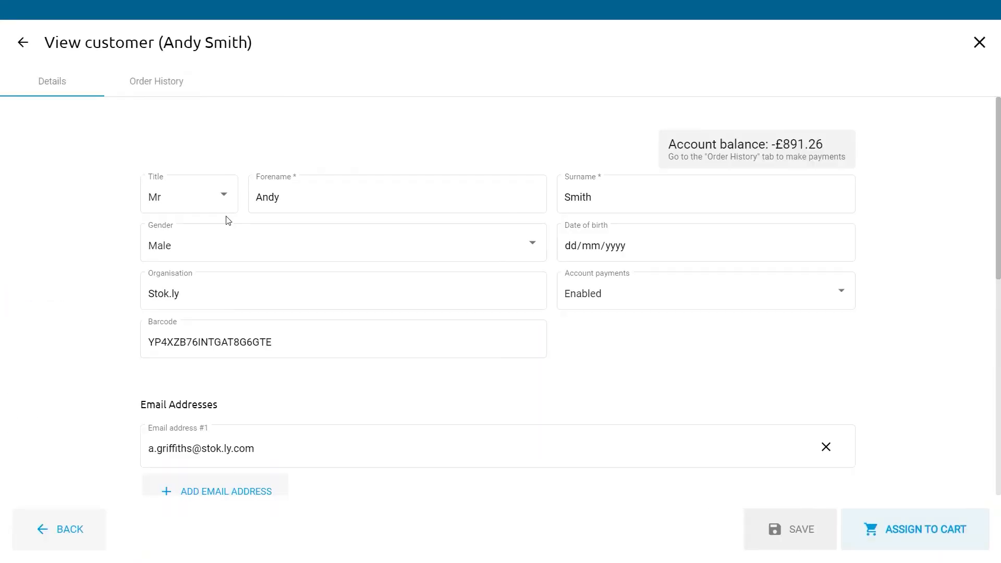
click(147, 83)
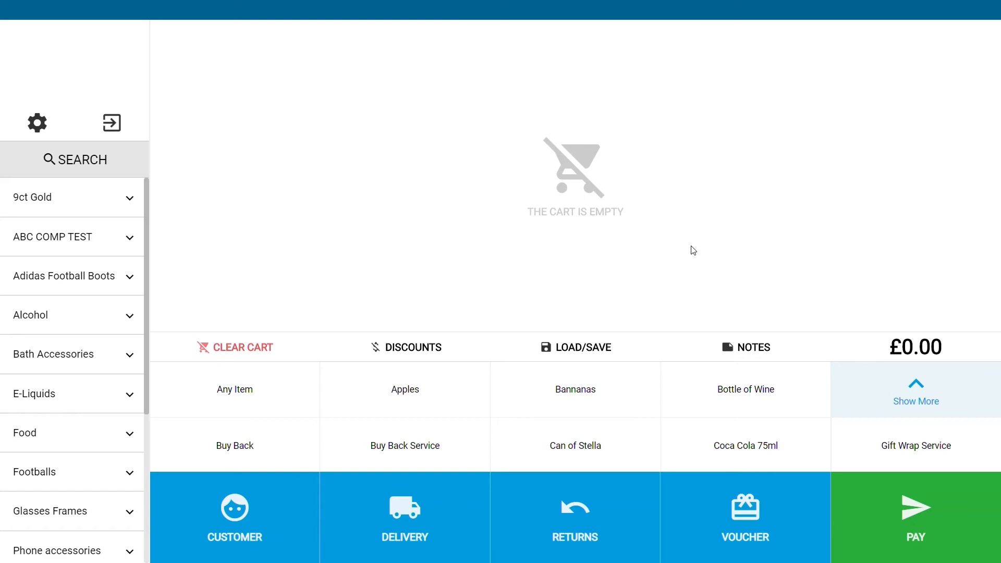
Step: Assign the same customer to the cart again
click(236, 525)
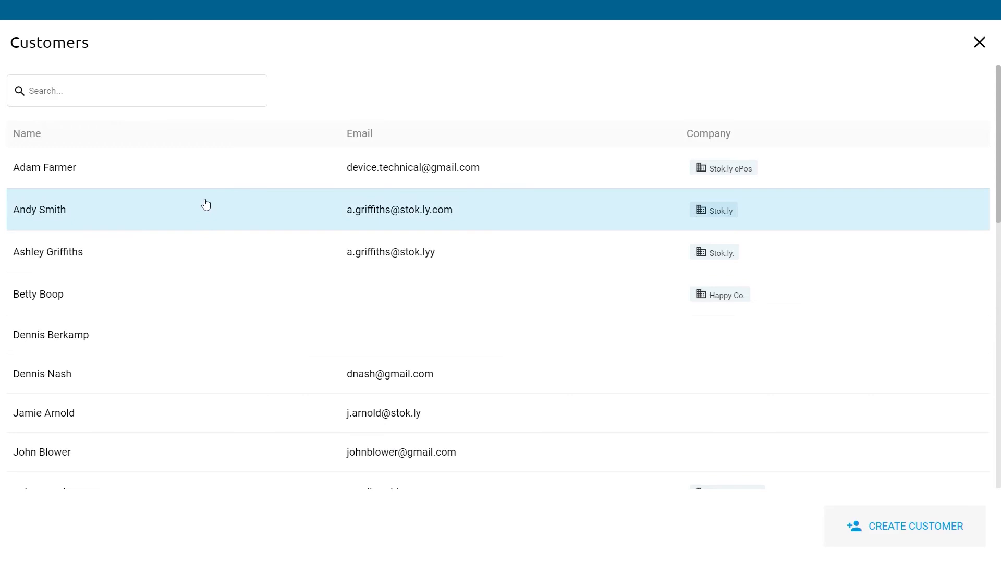
click(205, 207)
click(934, 545)
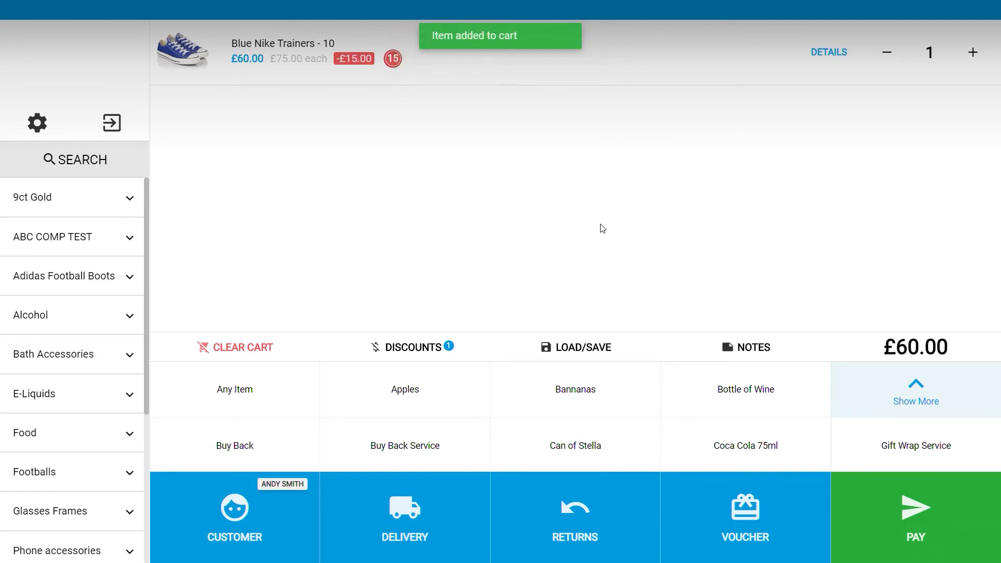
Step: Add delivery to a different address looked up by postcode, choose the DHL (£7.50) delivery option and save
click(398, 521)
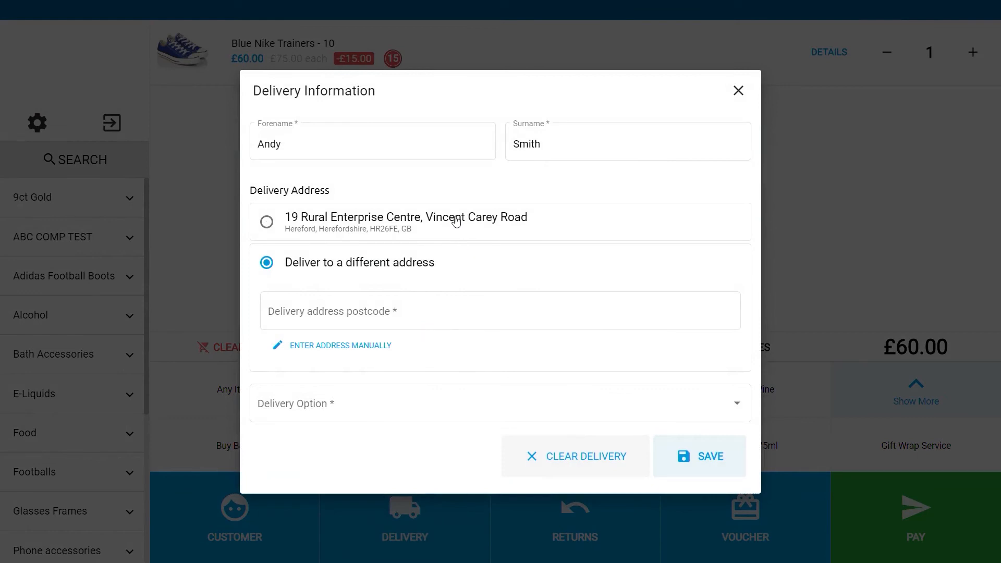
click(433, 311)
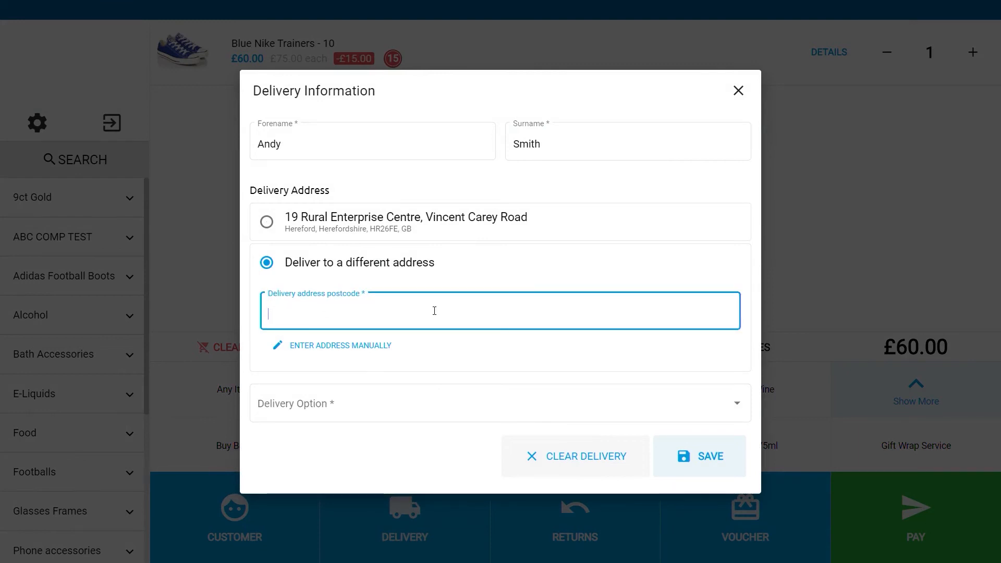
text(HR2)
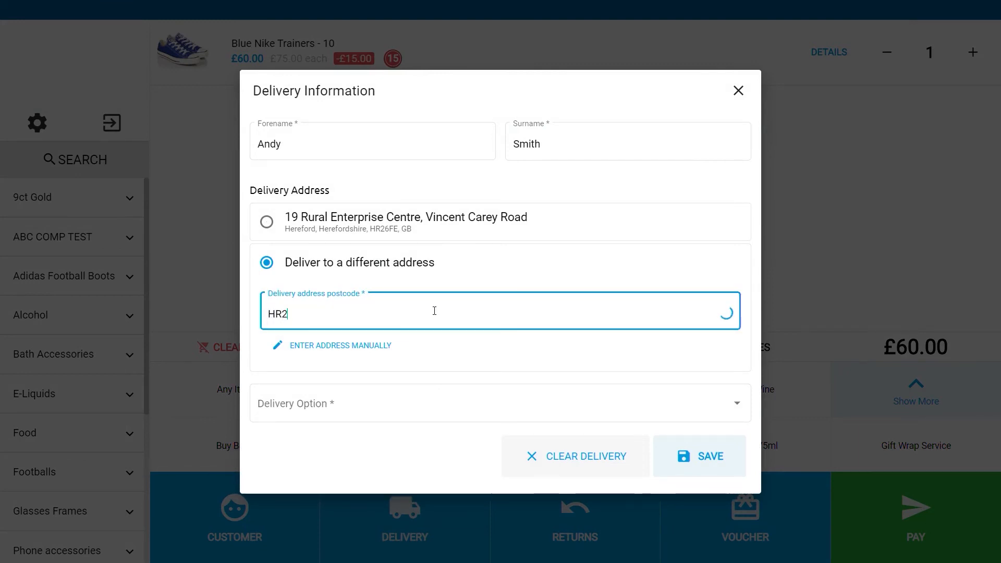
text(6FE)
click(442, 328)
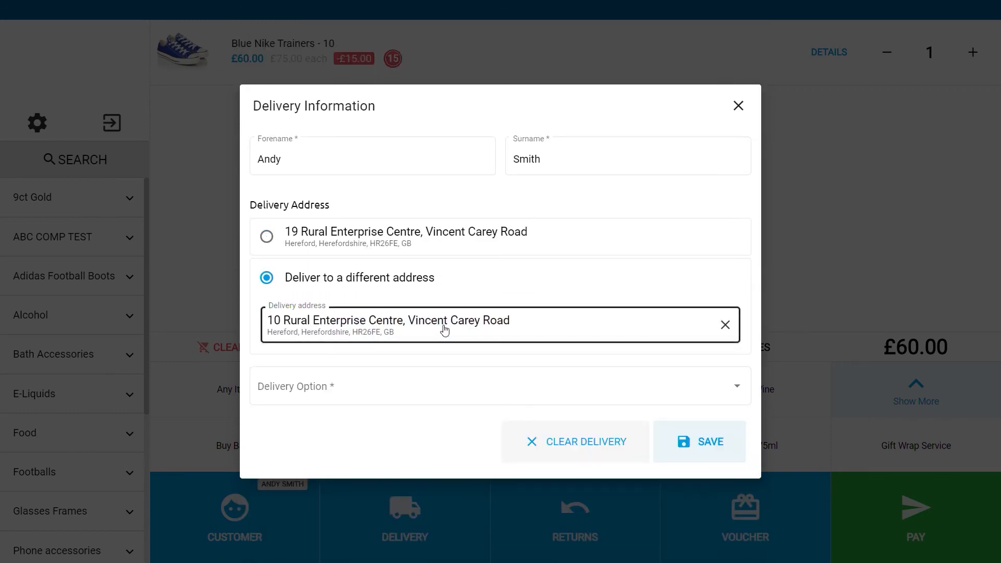
click(457, 389)
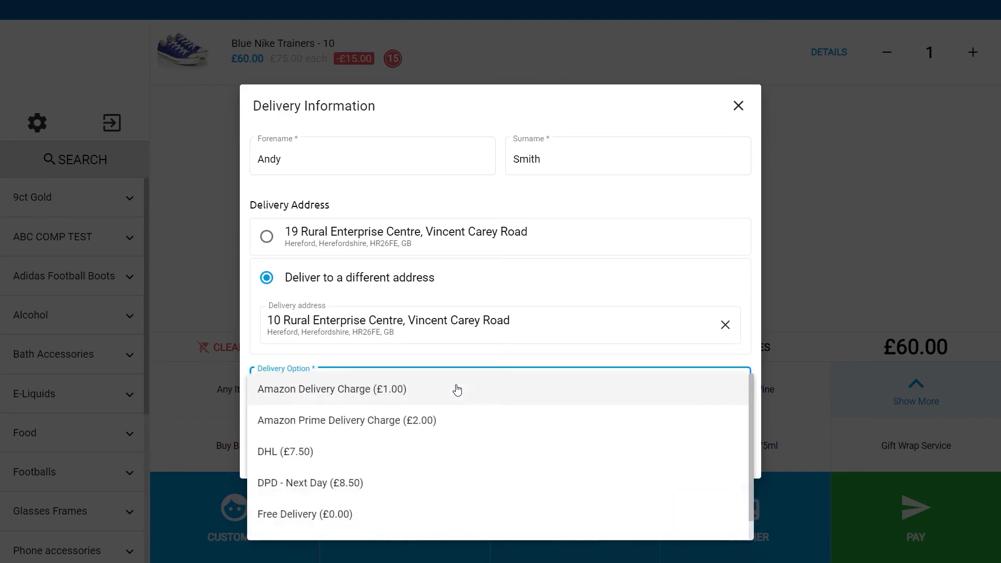
click(429, 449)
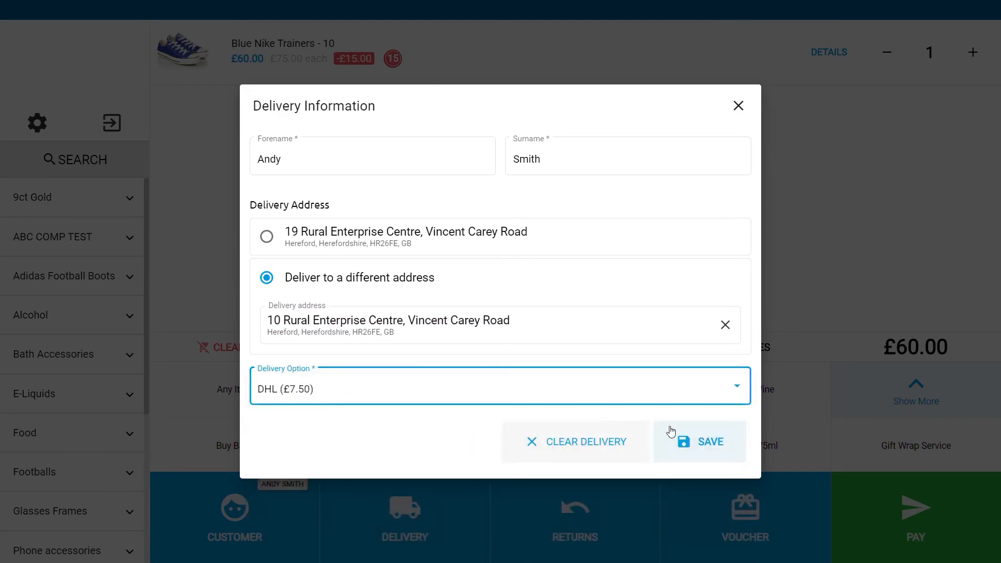
click(719, 448)
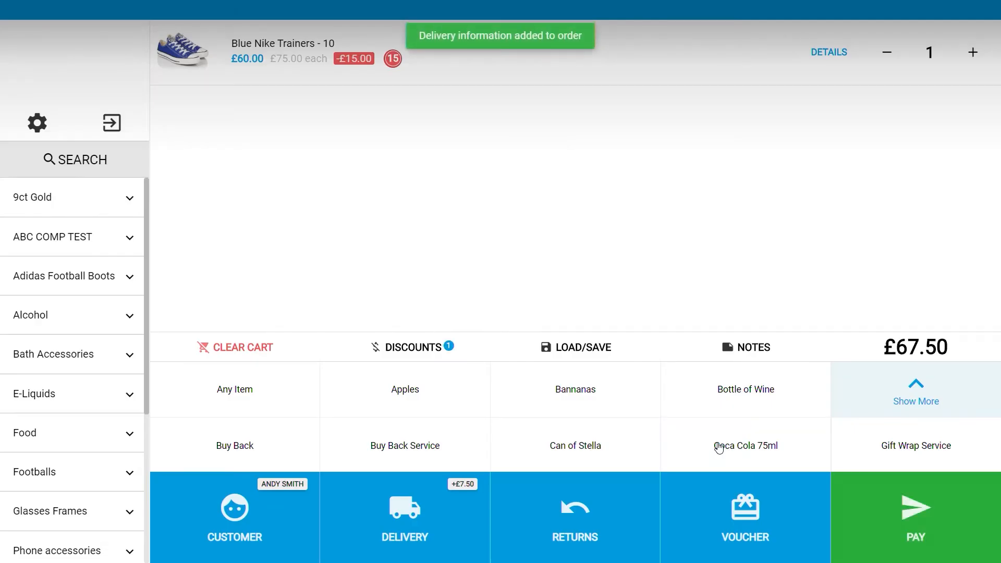
Step: Pay the full £67.50 in cash after confirming the age check, complete the sale, and refresh the back-office sale orders list
click(909, 509)
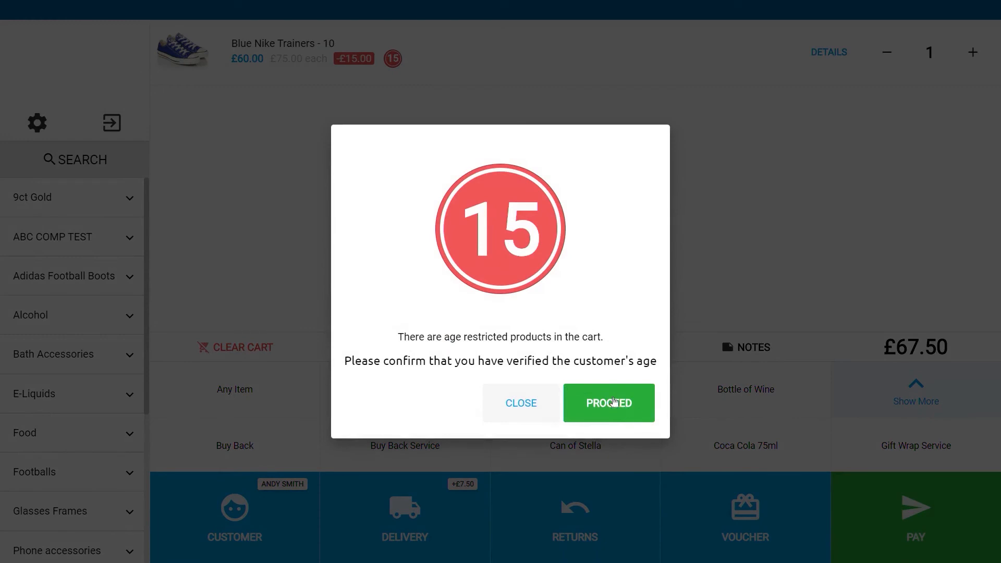
click(629, 412)
click(438, 454)
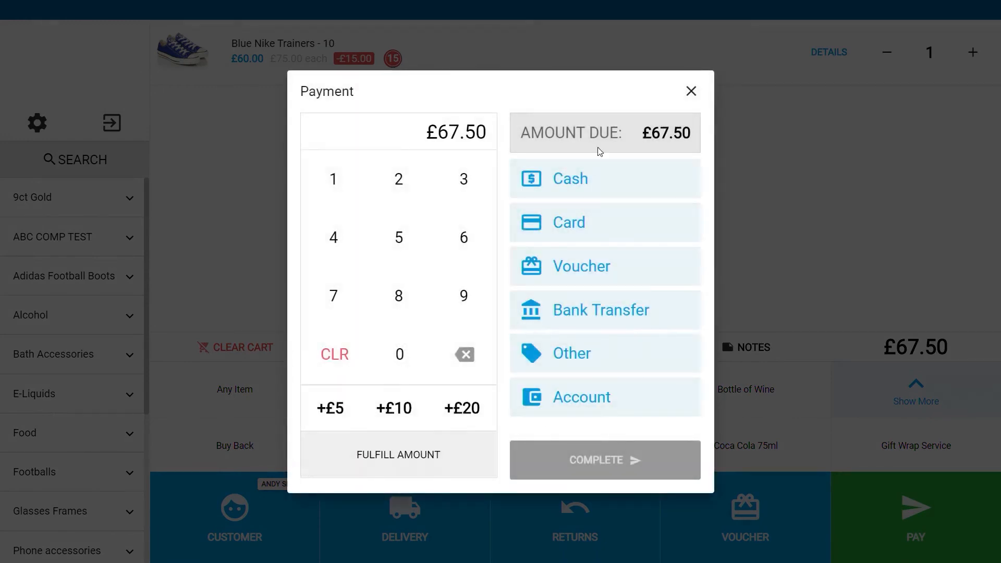
click(610, 172)
click(634, 485)
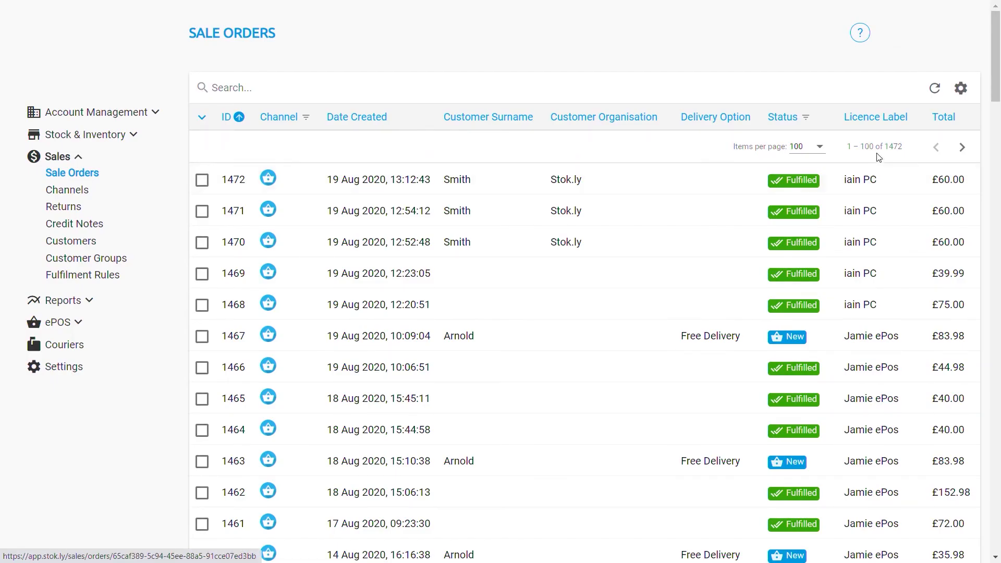
click(935, 90)
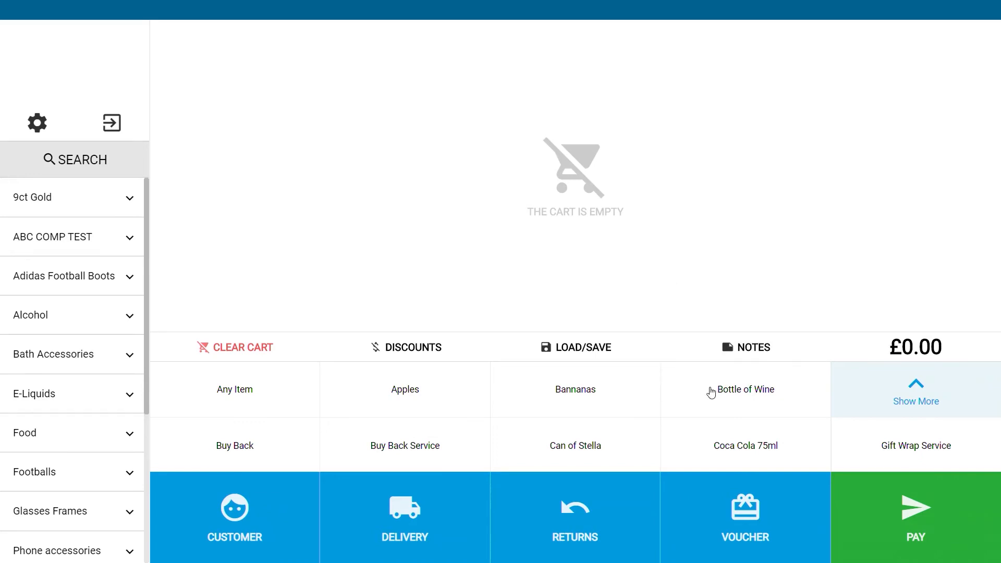
Step: Add a Bottle of Wine and, from the expanded hotkeys, a Plastic Bag to the cart
click(746, 394)
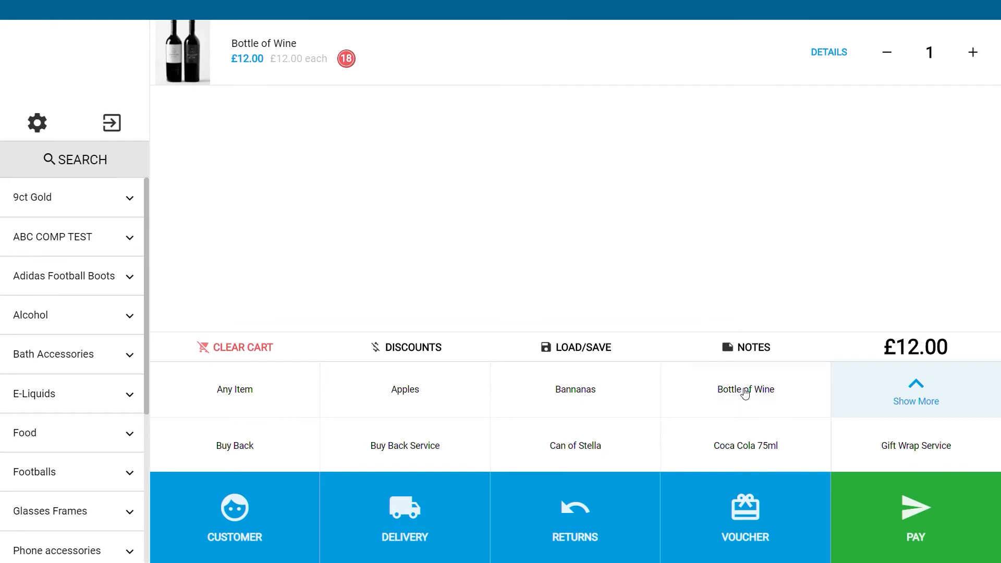
click(919, 389)
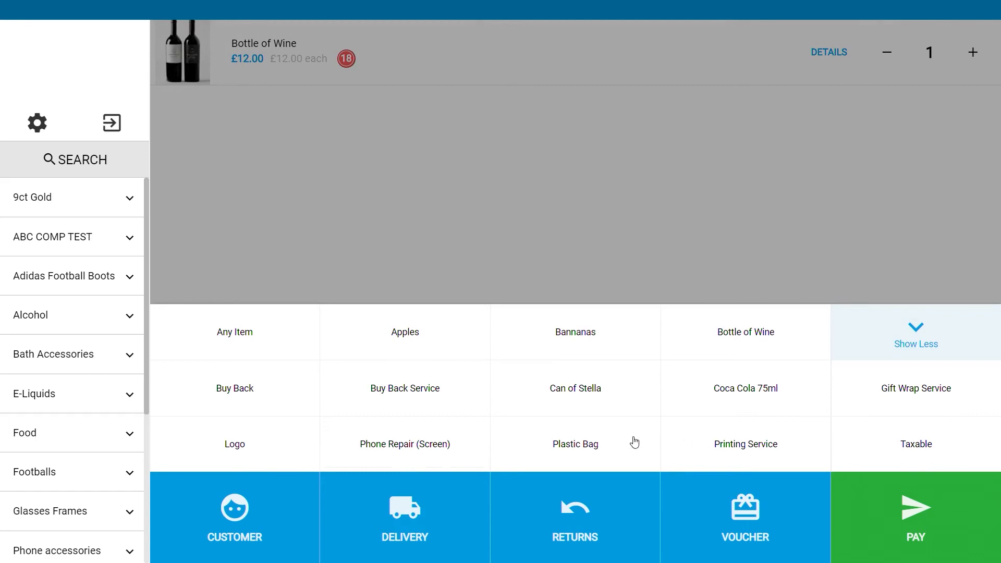
click(575, 449)
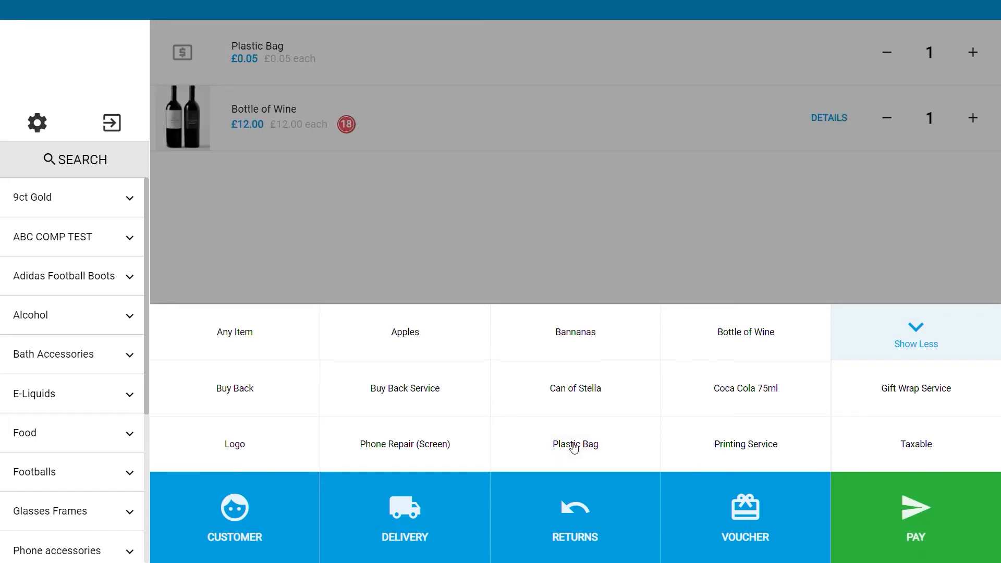
Step: Add the Buy Back Service to the cart with a custom amount of £9.99
click(407, 391)
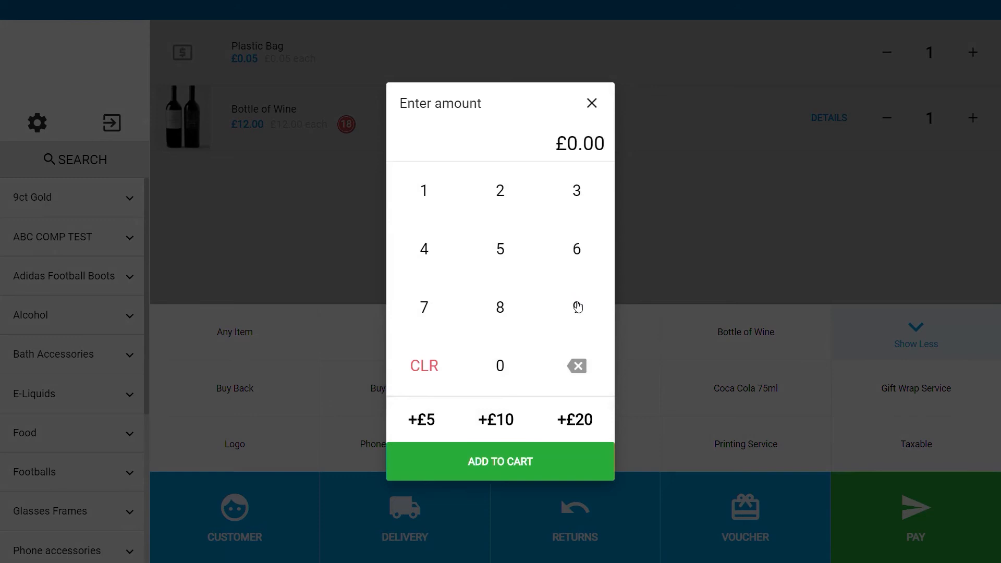
double_click(577, 306)
click(578, 306)
click(544, 466)
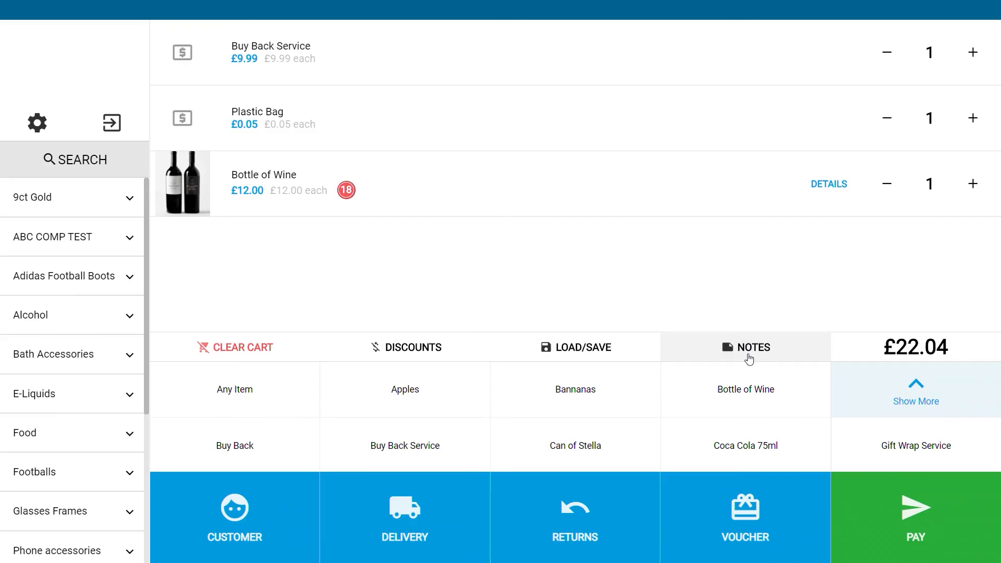
Step: Add the note "A new note" to the cart and close the notes dialog
click(749, 359)
click(598, 399)
text(A new note)
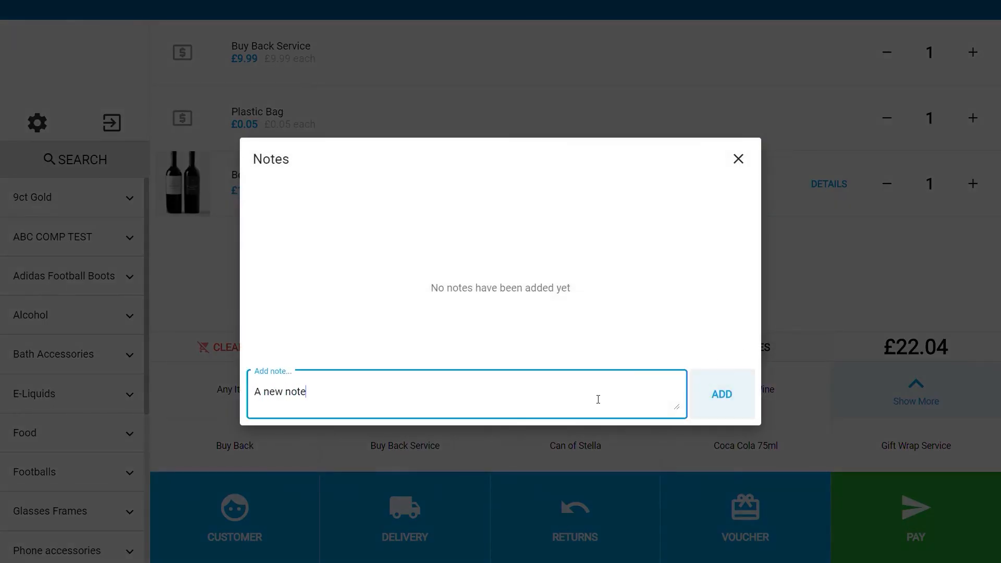
click(735, 392)
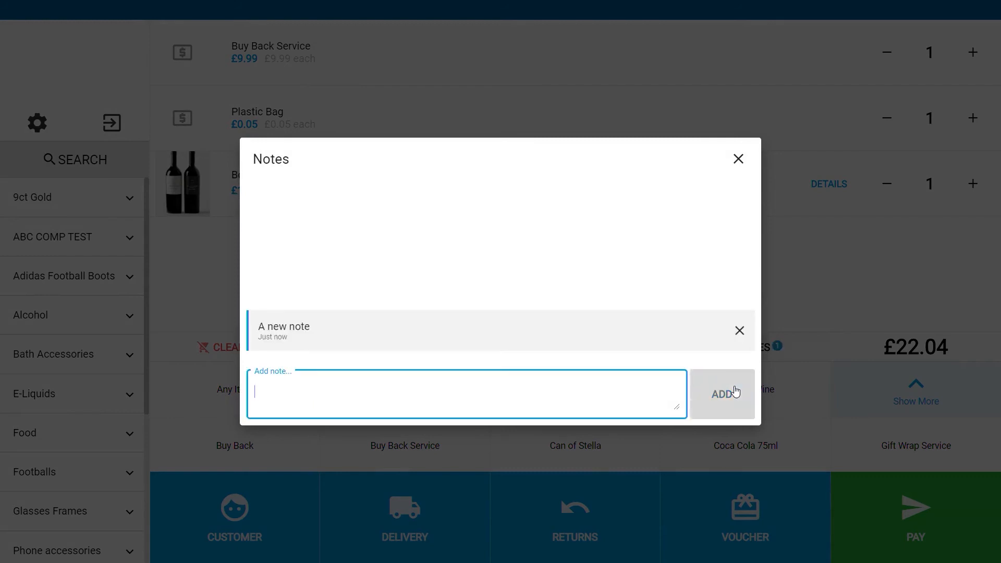
click(736, 162)
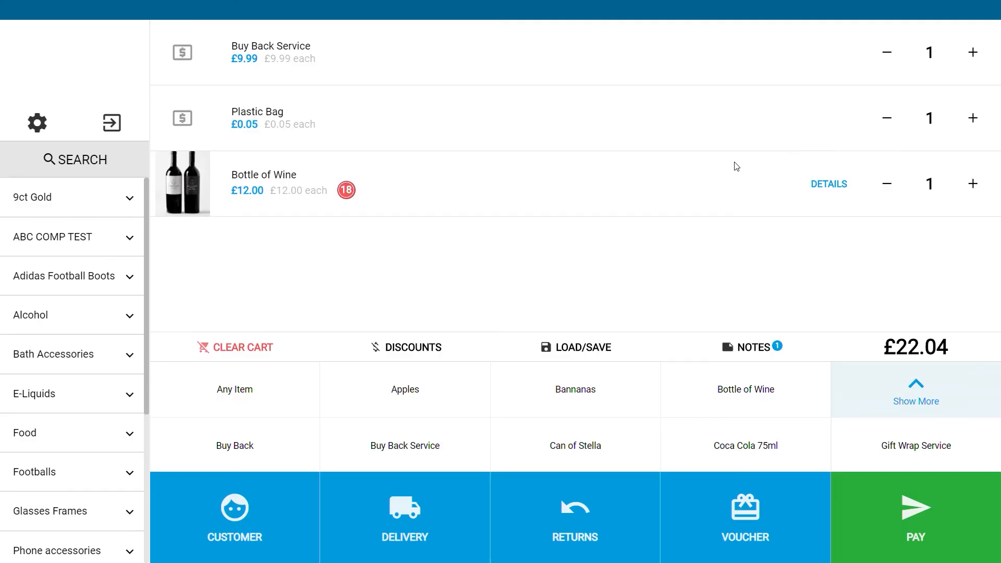
Step: Pay the full £22.04 total in cash and complete the sale
click(903, 493)
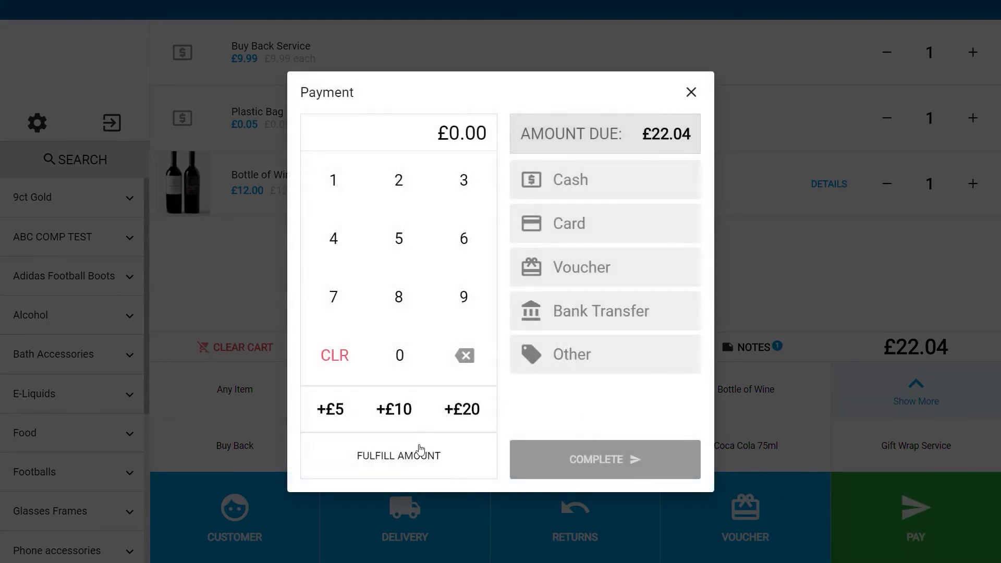
click(420, 450)
click(613, 180)
click(631, 471)
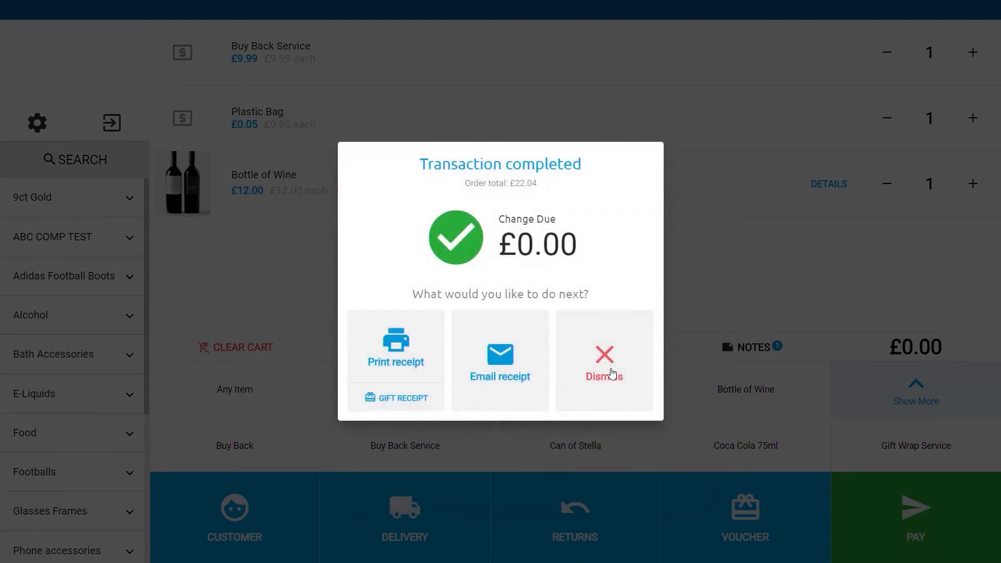
Step: Dismiss the completed transaction and open the newest sale order #1474 from the refreshed sale orders list
click(609, 366)
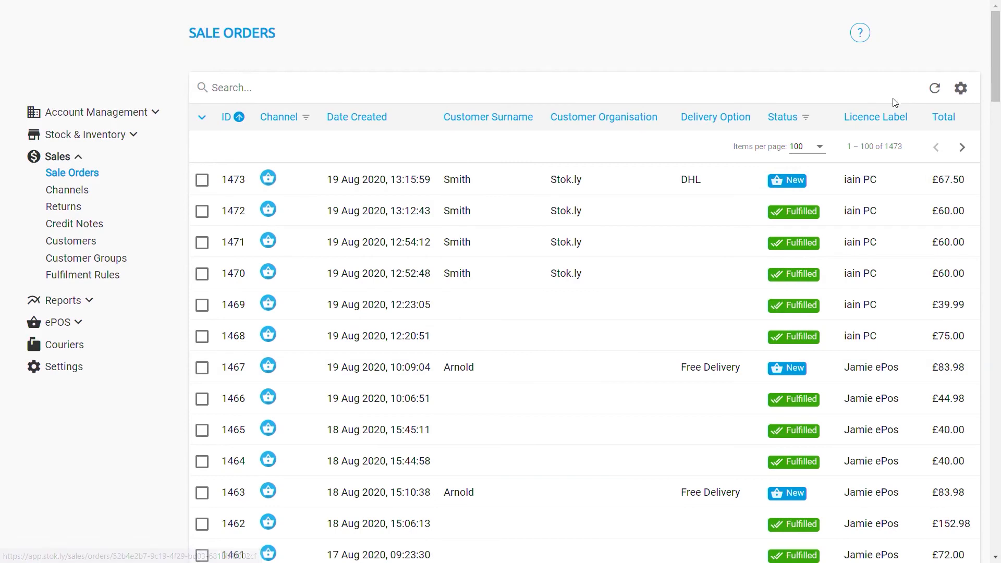
click(934, 88)
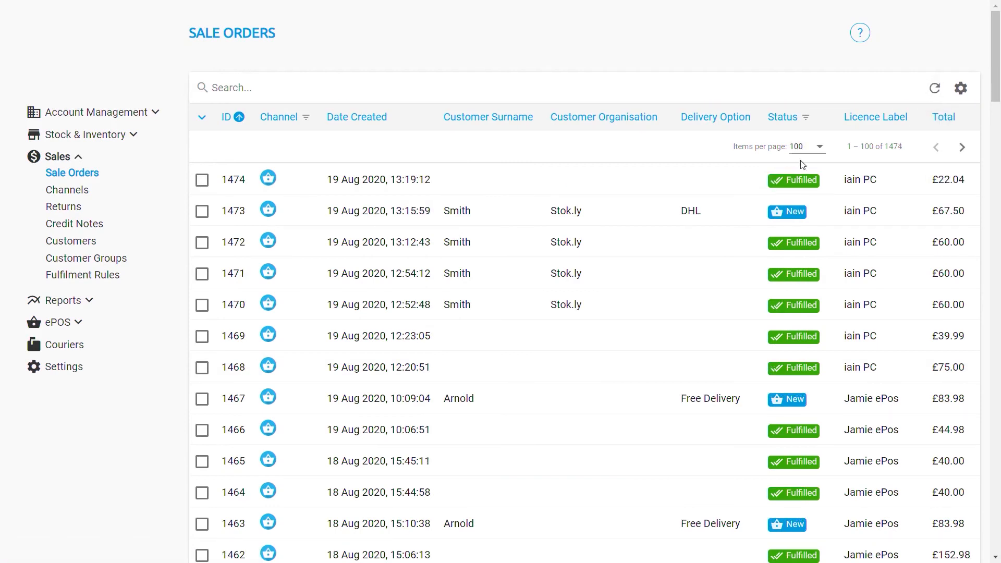
click(684, 183)
mouse_move(667, 270)
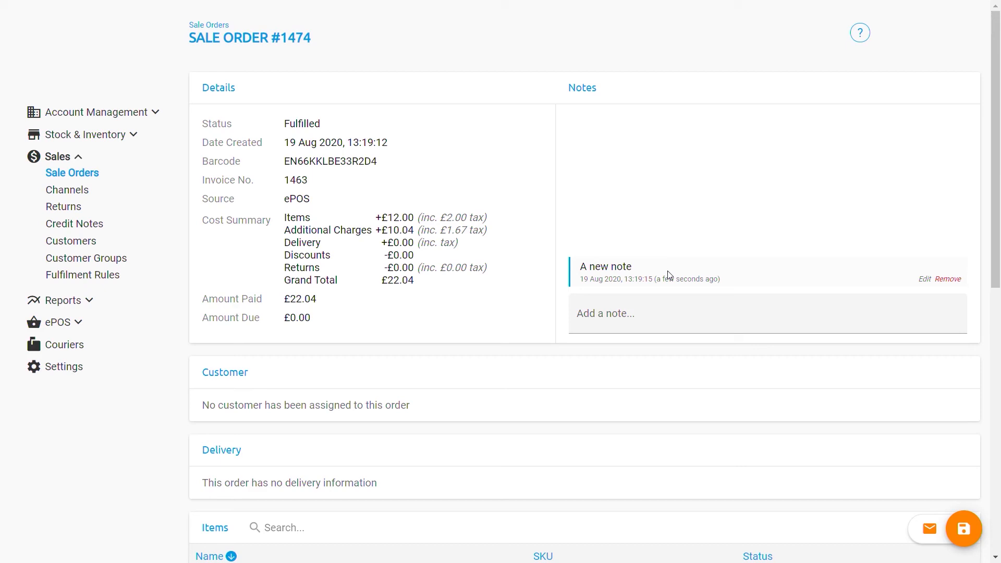
Step: Add the note "sale ready for collection" to the sale order and save it
click(639, 313)
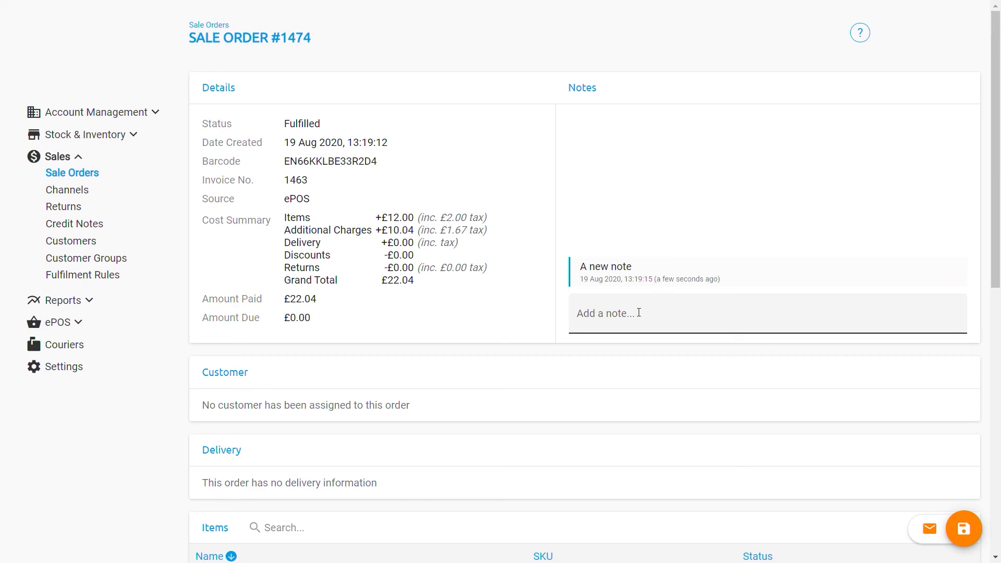
click(639, 312)
text(sale)
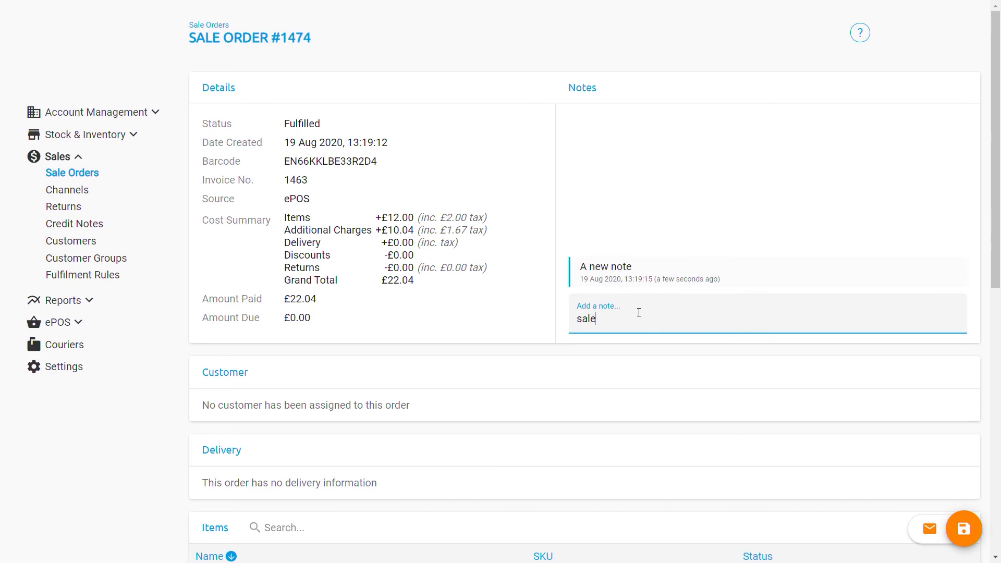
text( ready for collection)
key(Return)
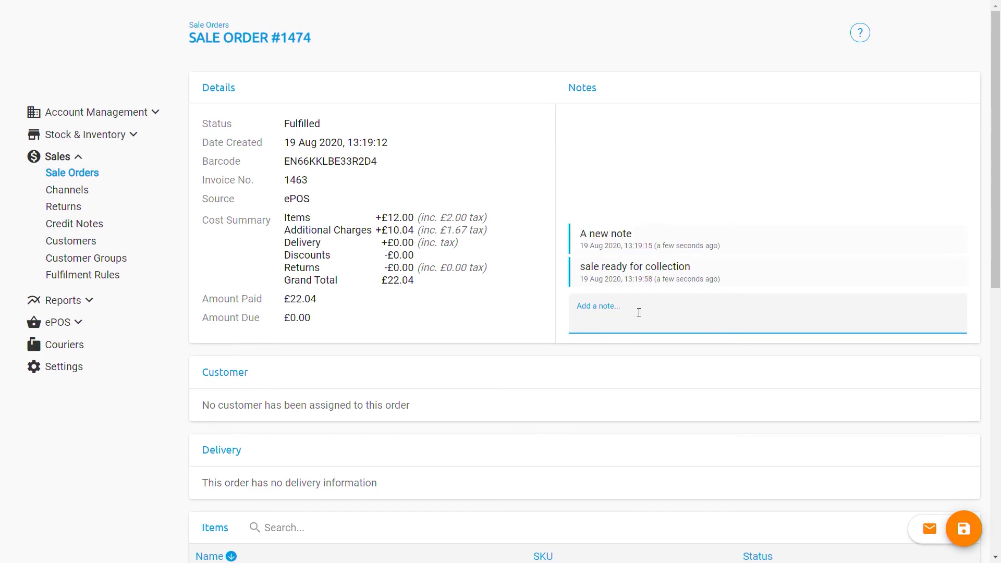
click(966, 532)
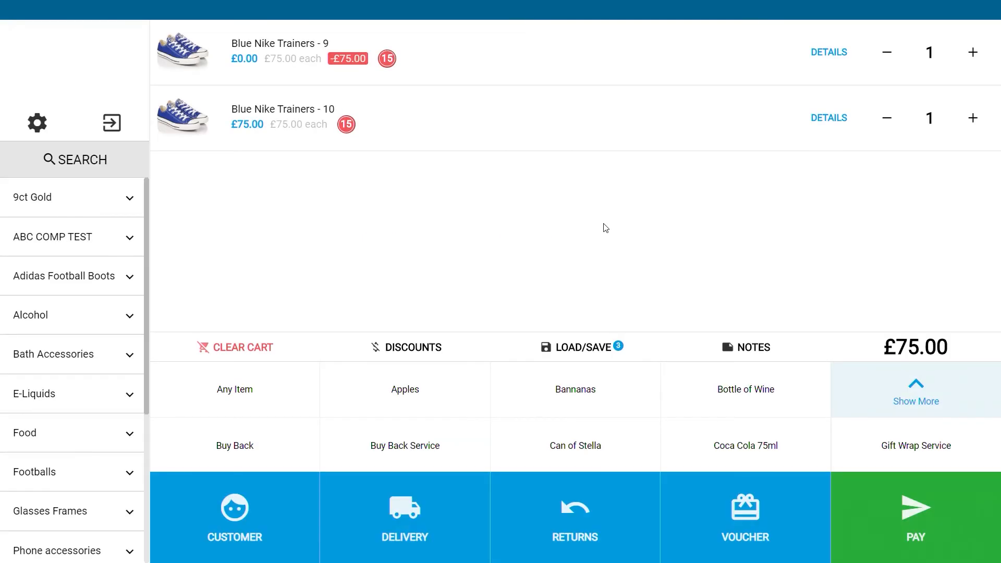
Step: Save the current till cart under a customer's first name
click(587, 347)
click(460, 209)
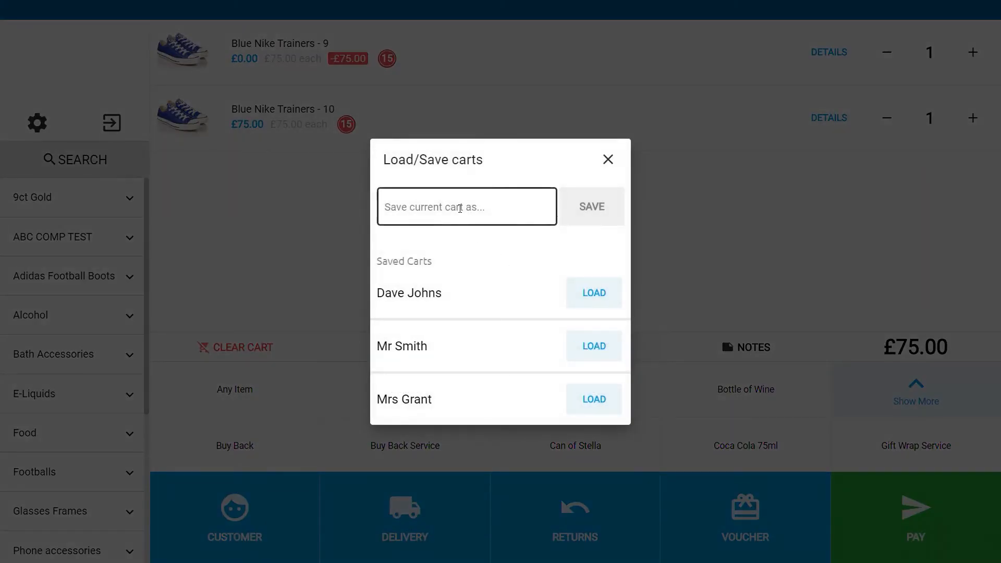
text(iain)
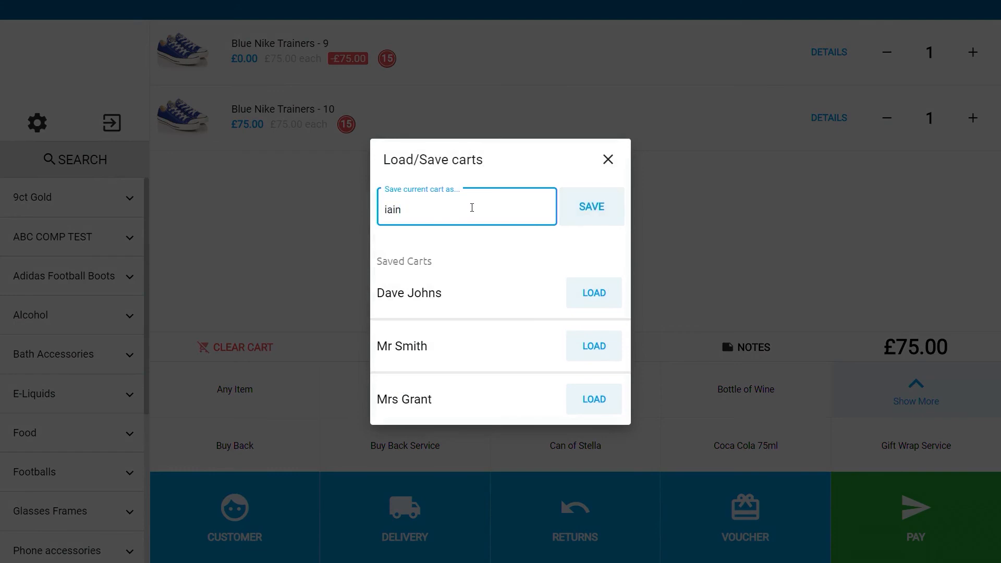
click(593, 205)
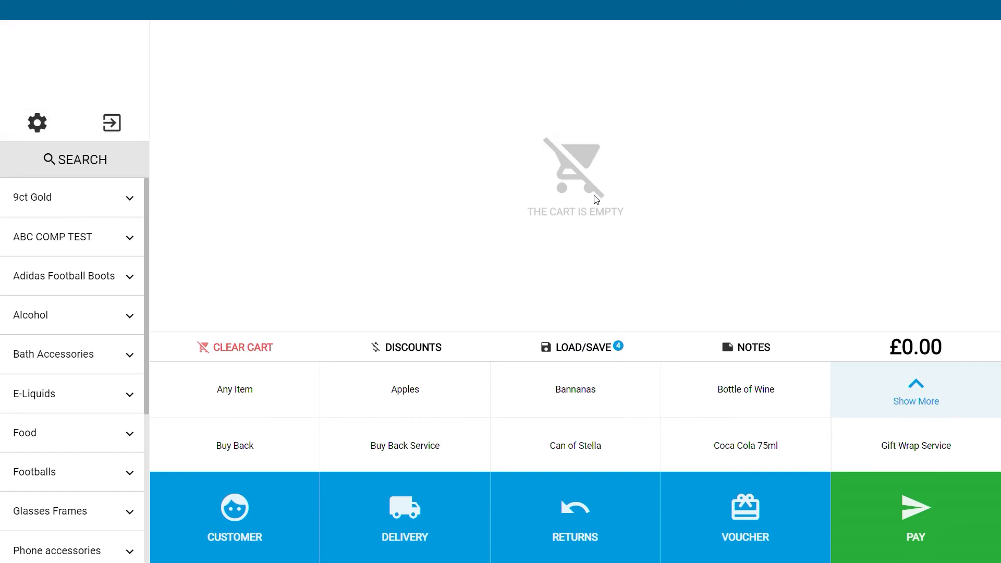
Step: Load the newly saved cart back into the till, then clear the cart
click(580, 348)
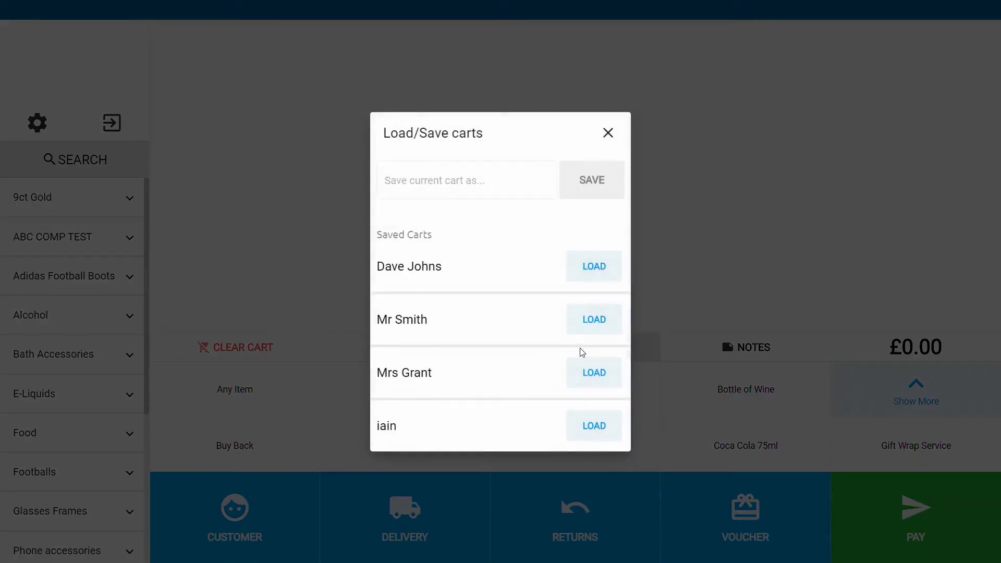
click(595, 432)
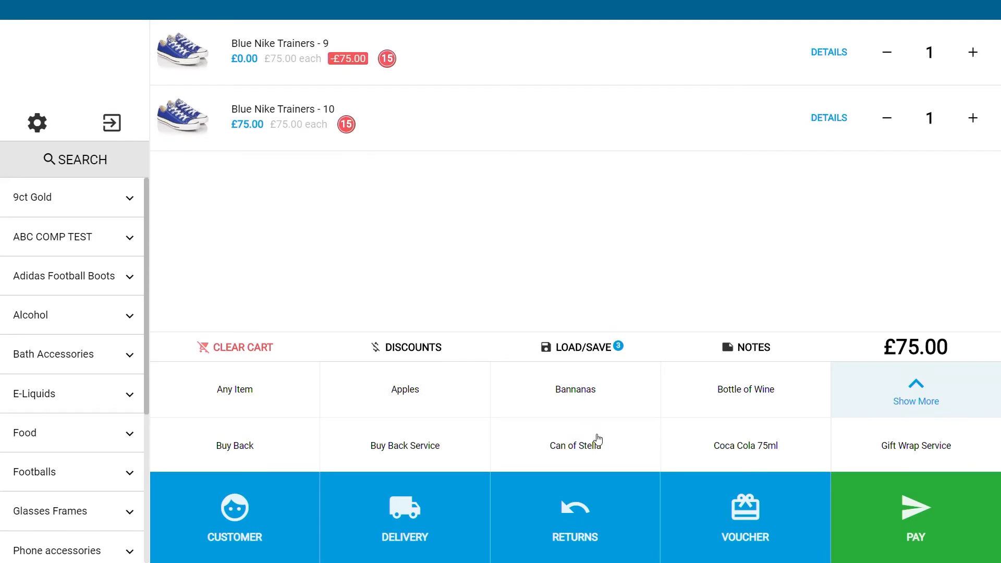
click(253, 348)
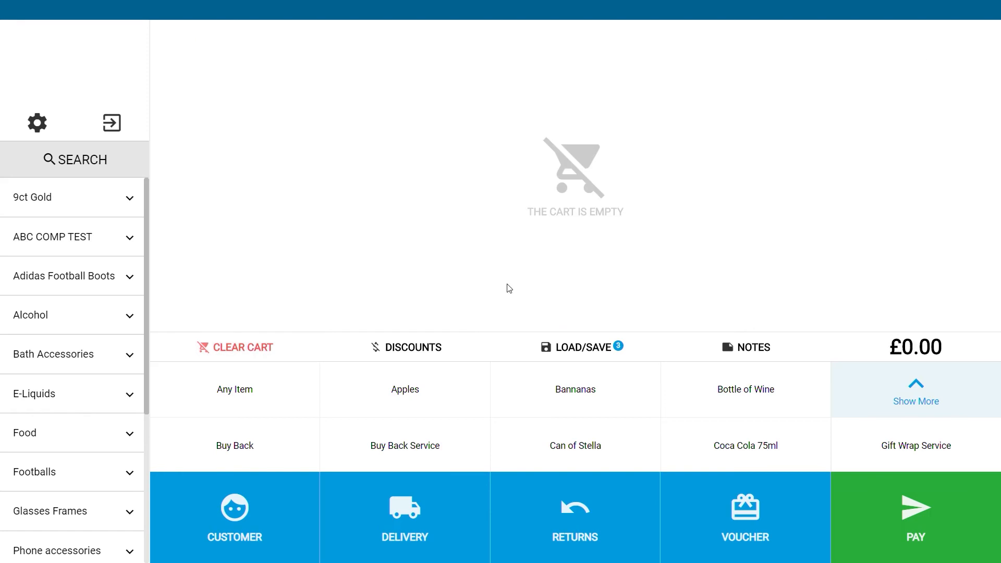
Step: Load another saved customer cart and assign an existing customer from the customer list to the cart
click(587, 352)
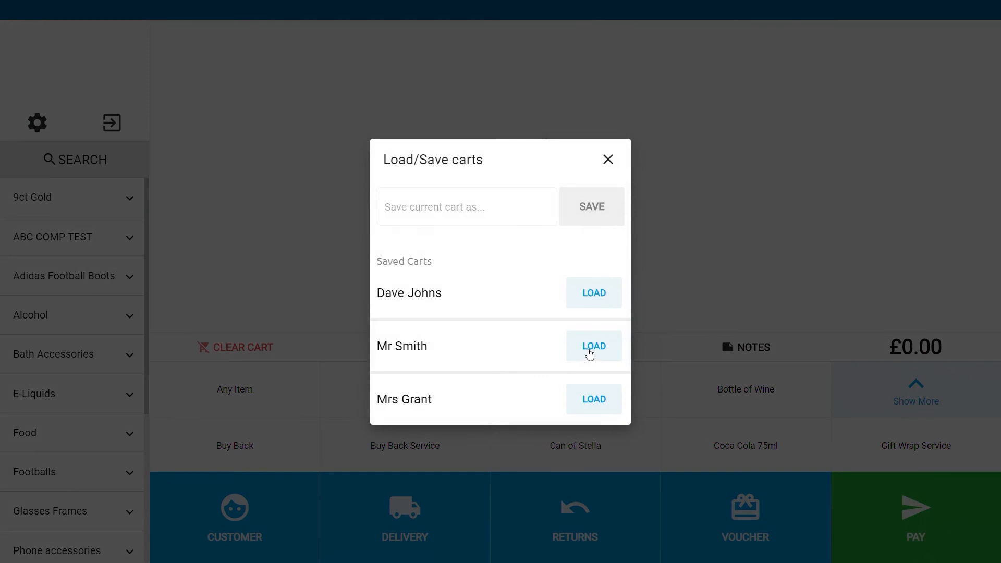
click(590, 353)
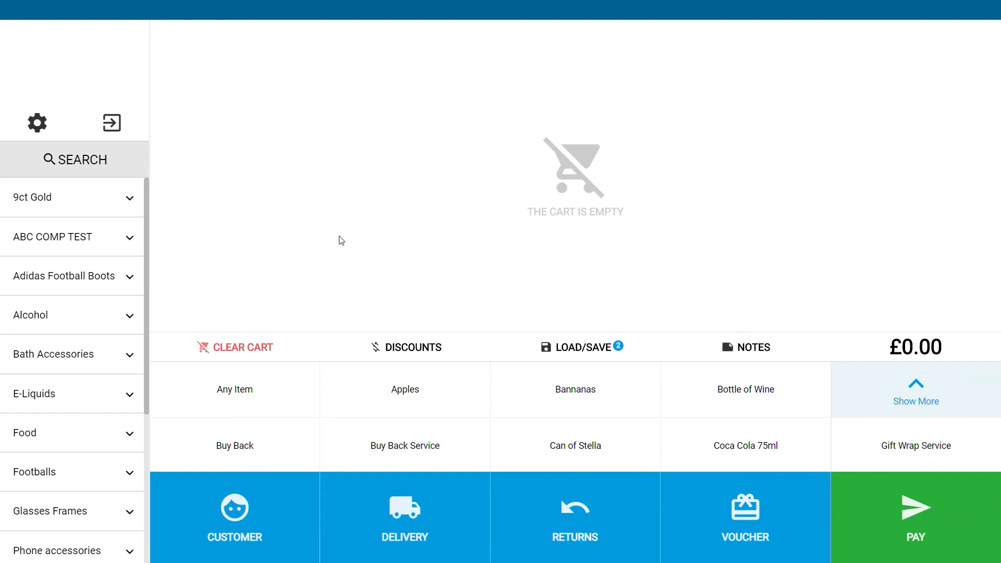
click(241, 496)
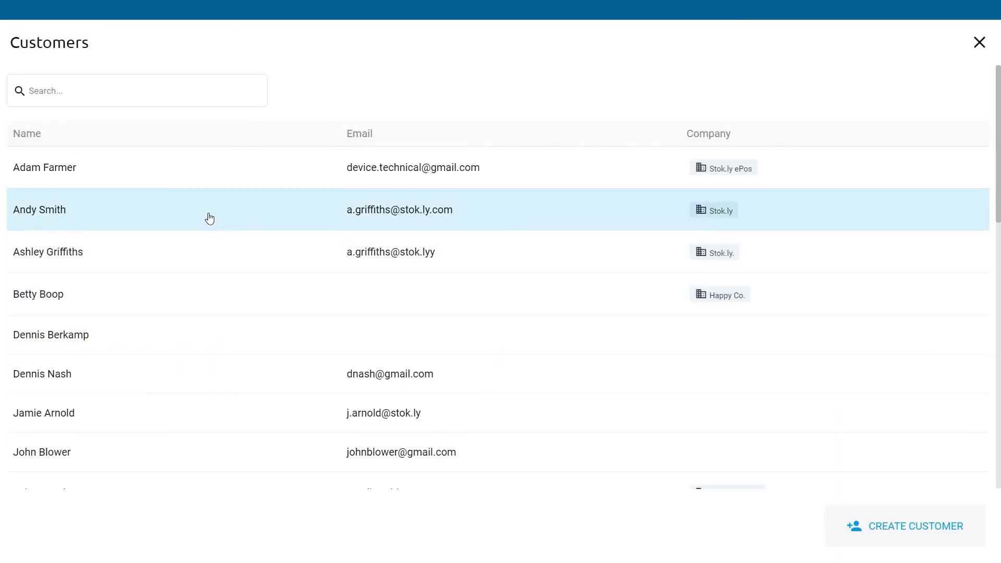
click(209, 218)
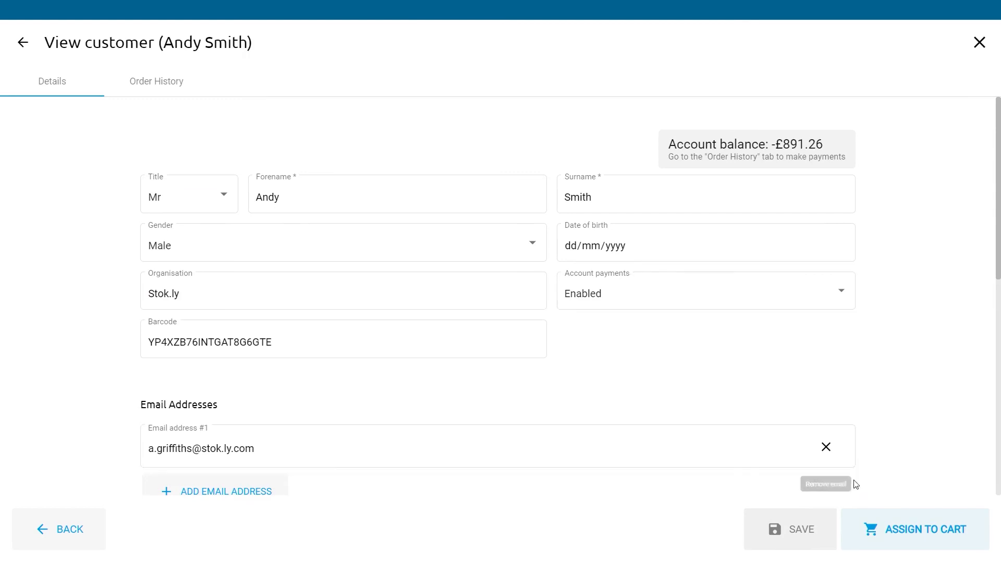
click(897, 530)
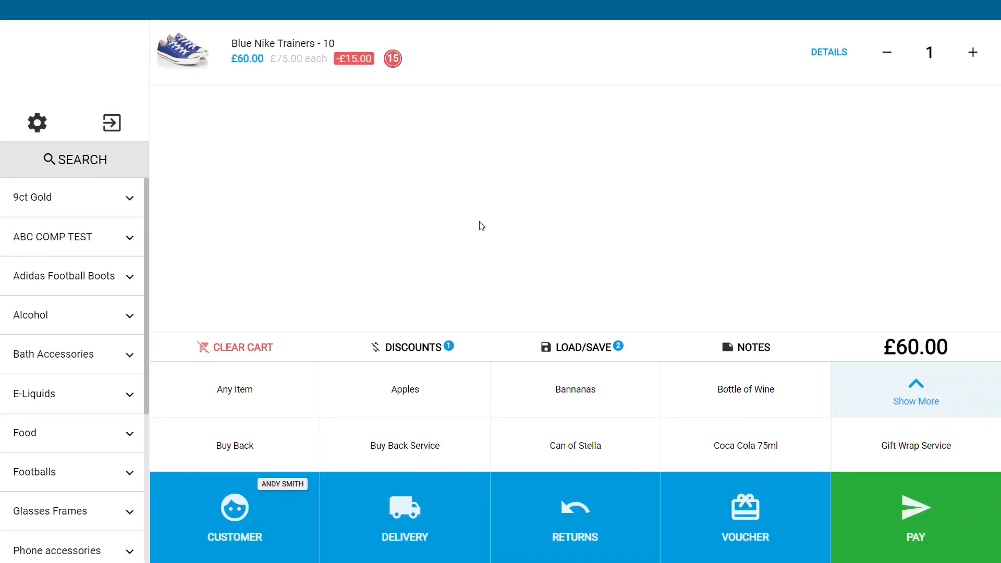
Step: Create a custom discount applied across similar items, selecting Blue Nike Trainers - 10
click(413, 348)
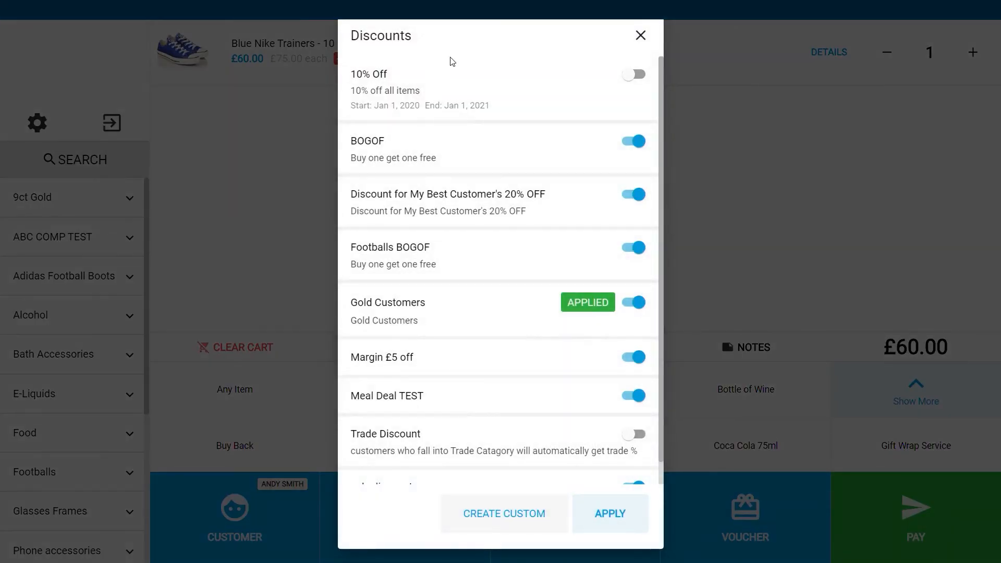
click(631, 76)
click(631, 77)
click(505, 515)
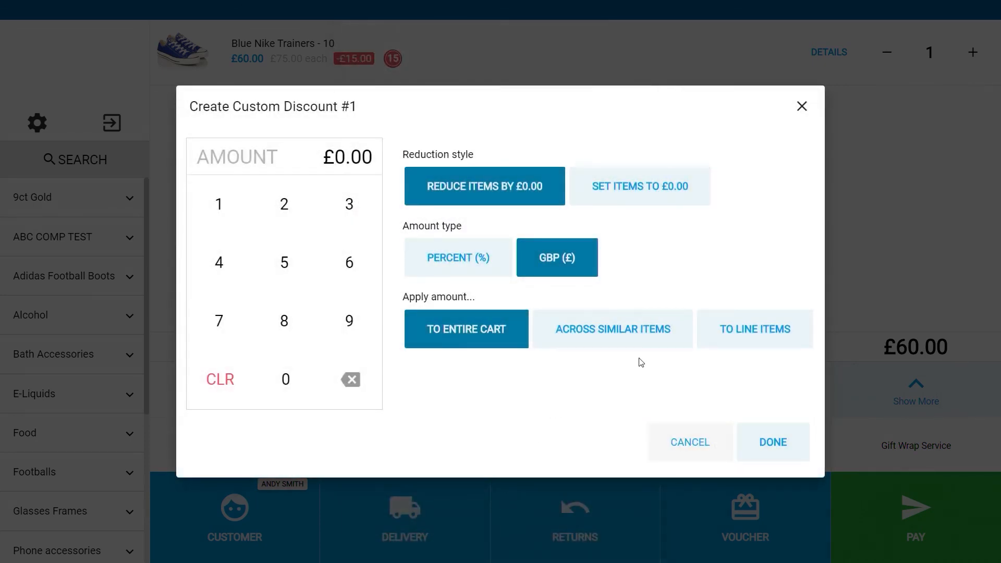
click(646, 329)
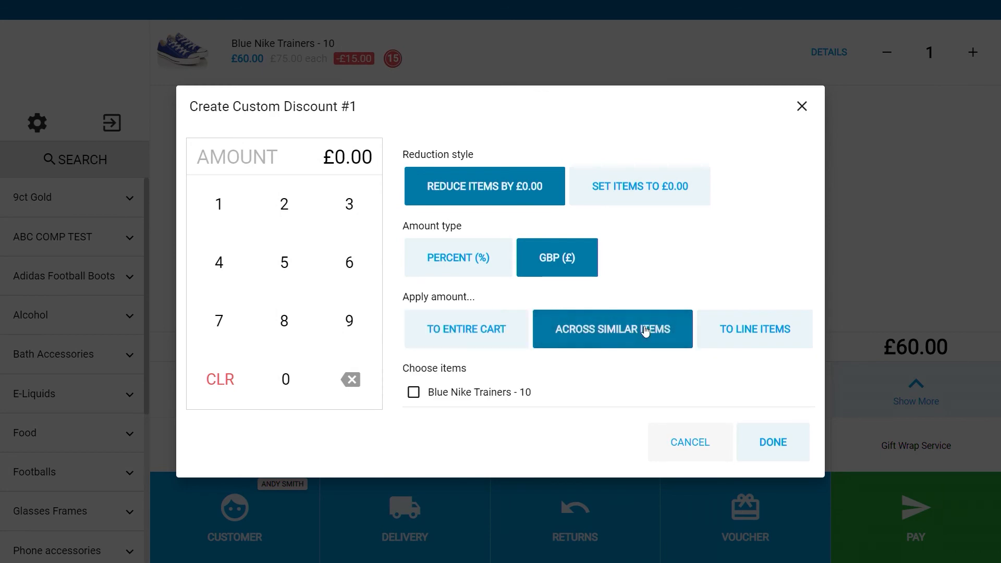
click(489, 393)
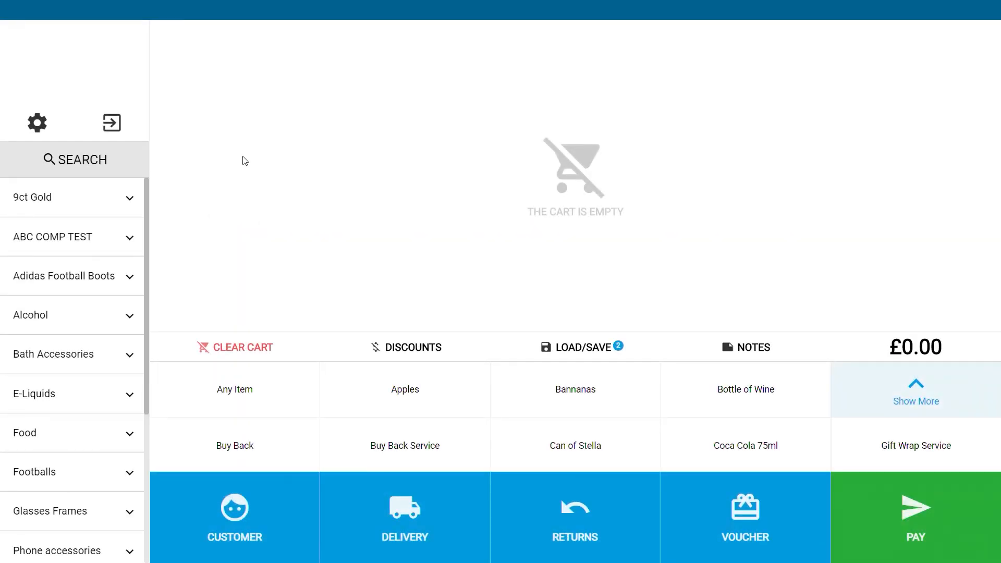
Step: Open the till settings and read through the X-read sales report
click(37, 123)
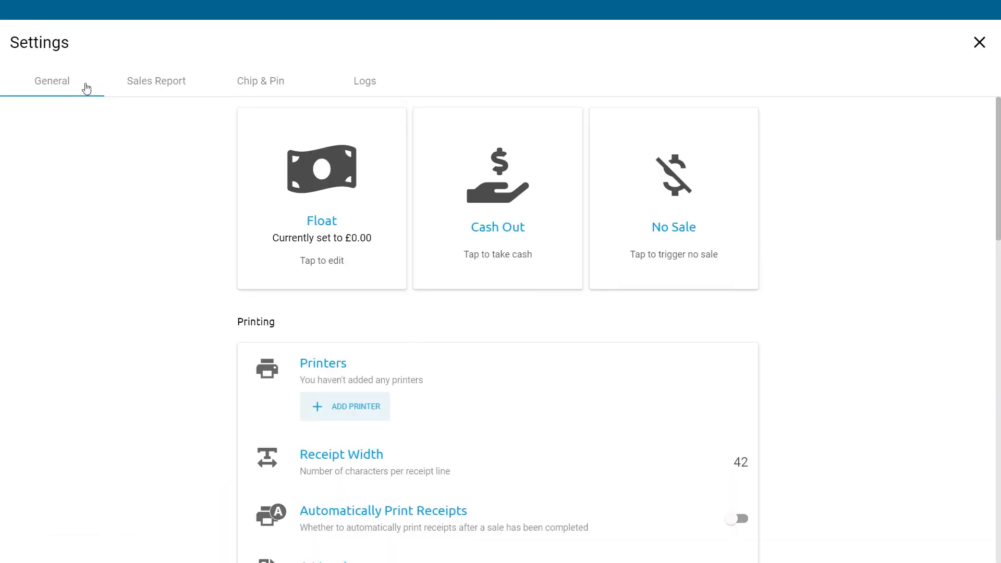
click(163, 83)
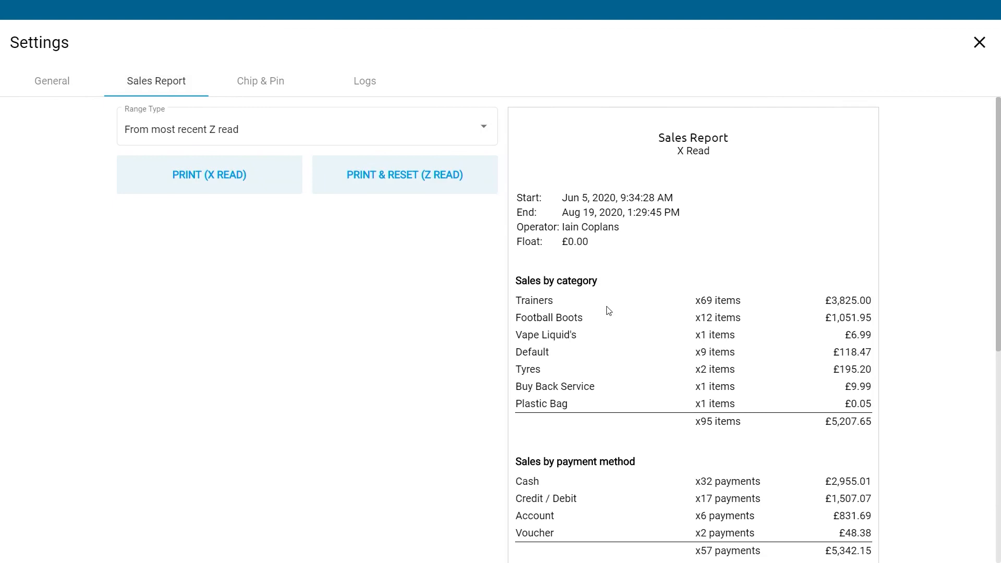
scroll(609, 310, down, 2)
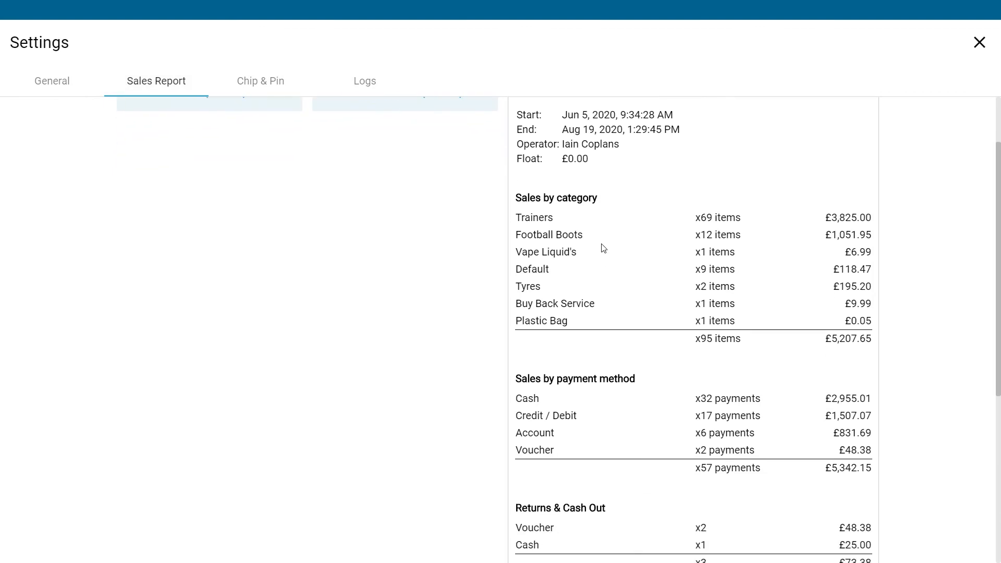
scroll(597, 296, down, 1)
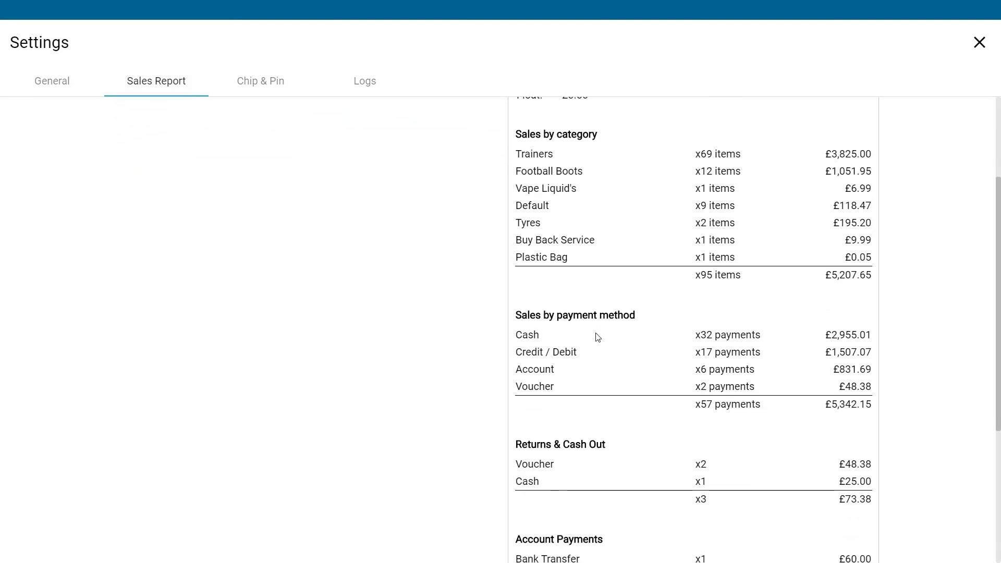
scroll(598, 337, down, 1)
scroll(598, 336, down, 1)
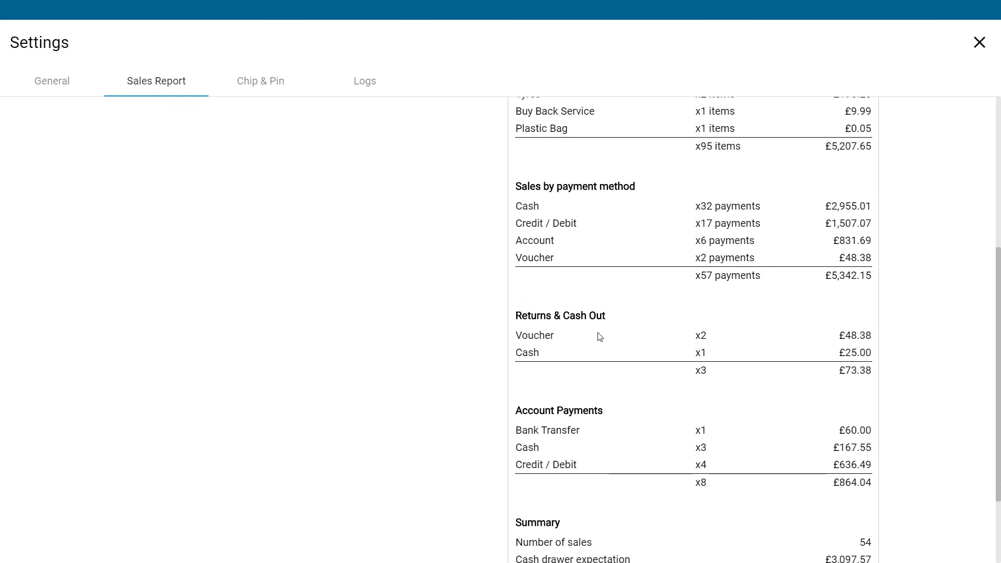
scroll(577, 354, down, 2)
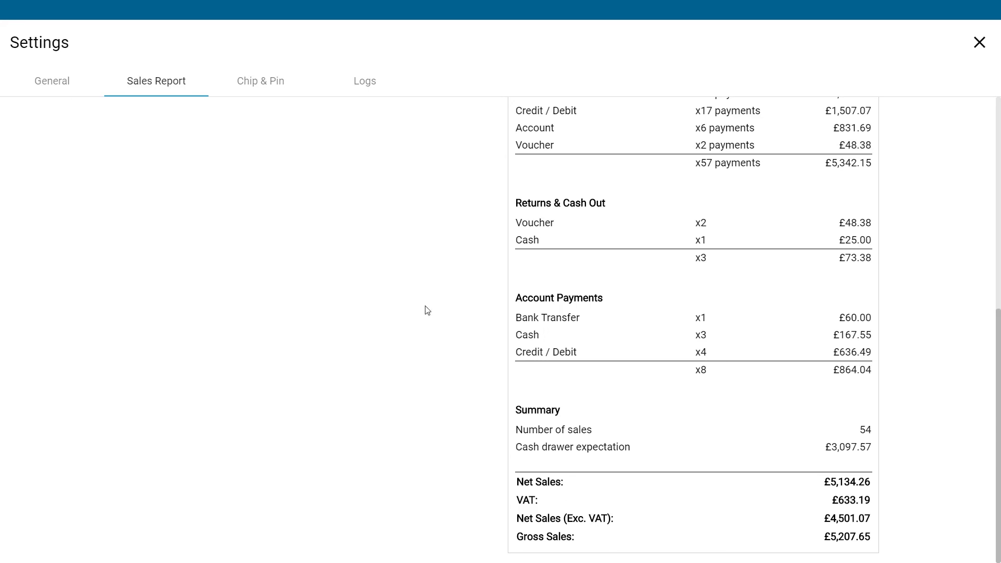
scroll(396, 260, up, 7)
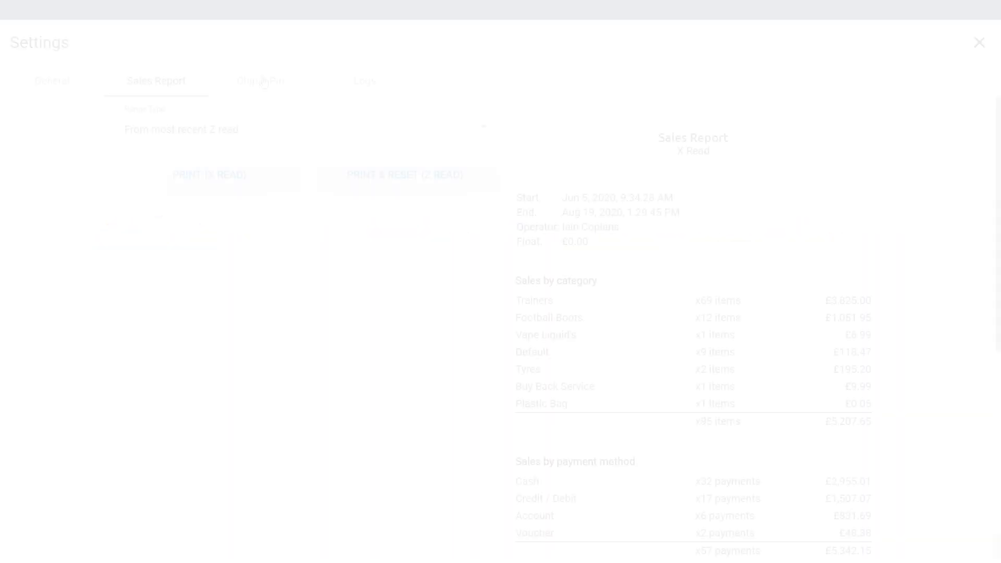
Step: View the chip & pin integration options and the logs with their type filter
click(263, 82)
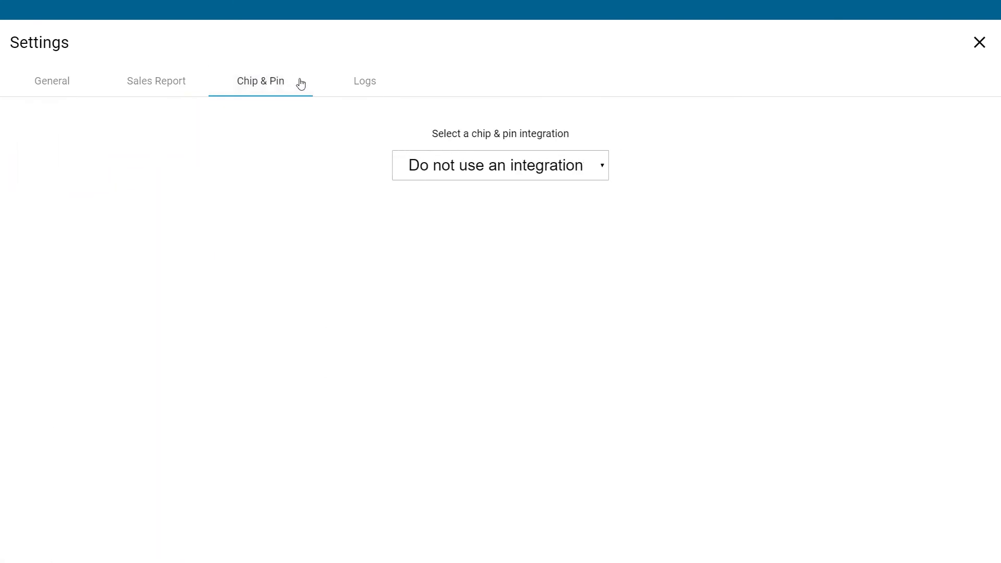
click(365, 86)
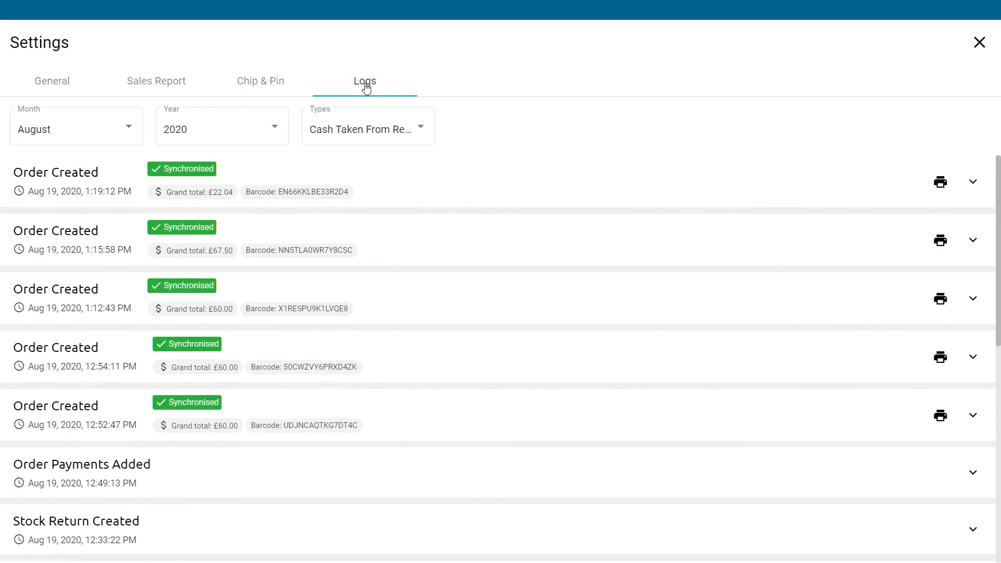
click(404, 132)
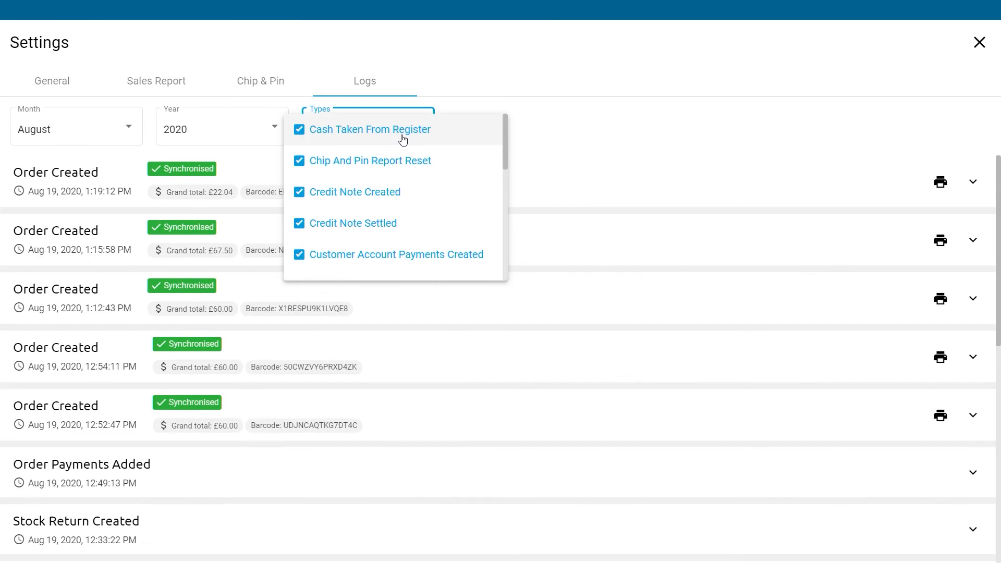
click(530, 154)
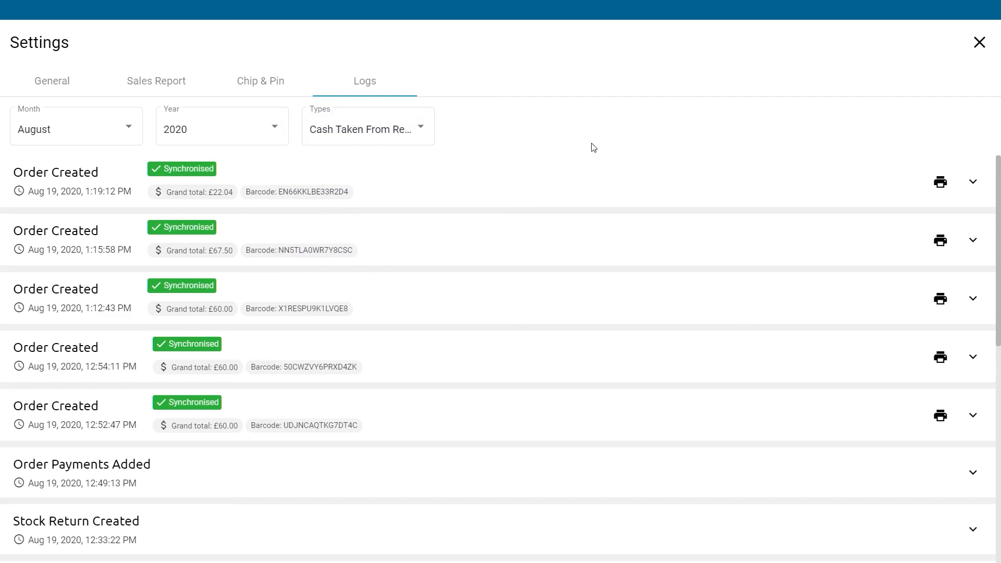
Step: Review the general till settings for printing, point of sale, and items and inventory
click(128, 129)
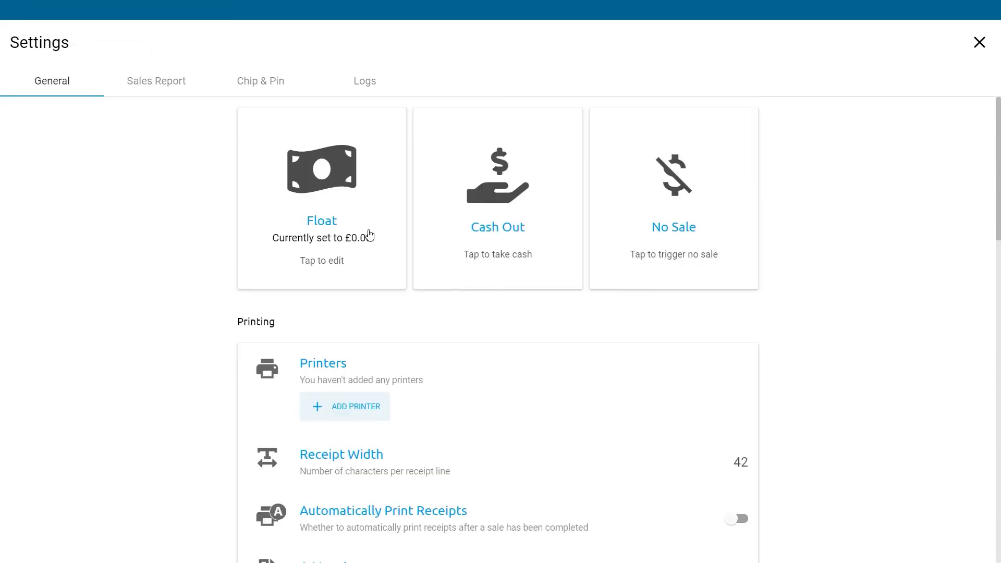
scroll(791, 324, down, 1)
scroll(791, 325, down, 4)
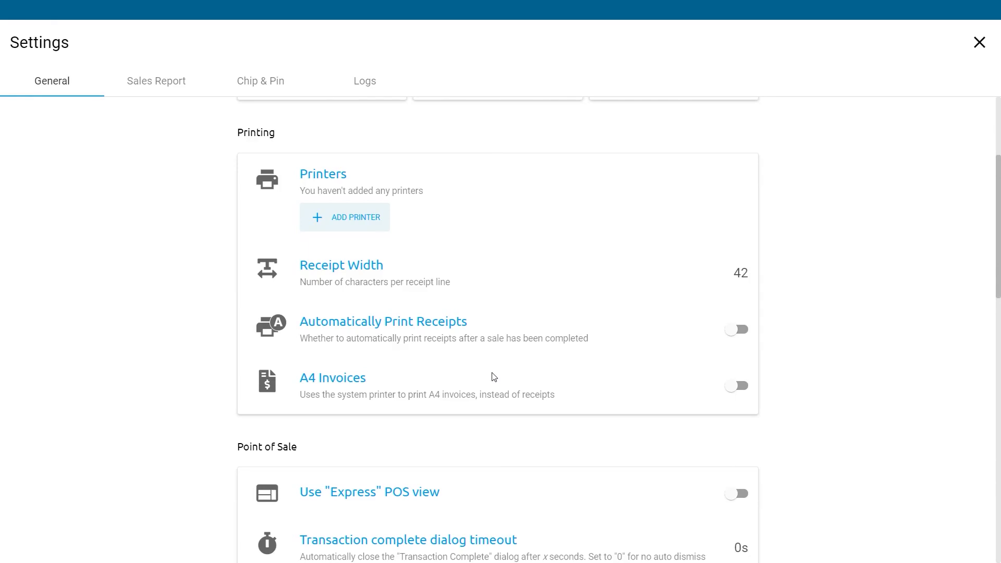
scroll(494, 376, down, 3)
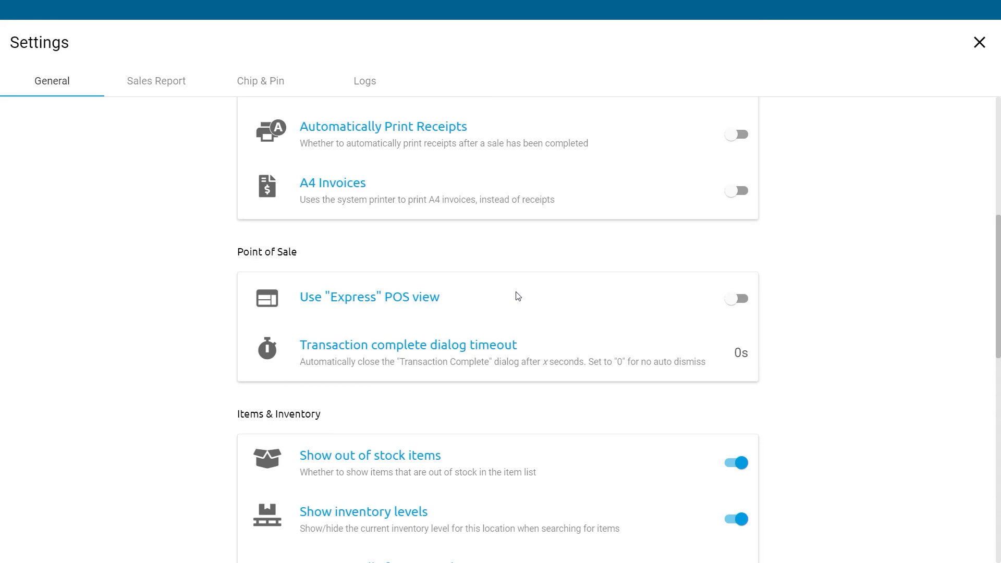
scroll(517, 296, down, 2)
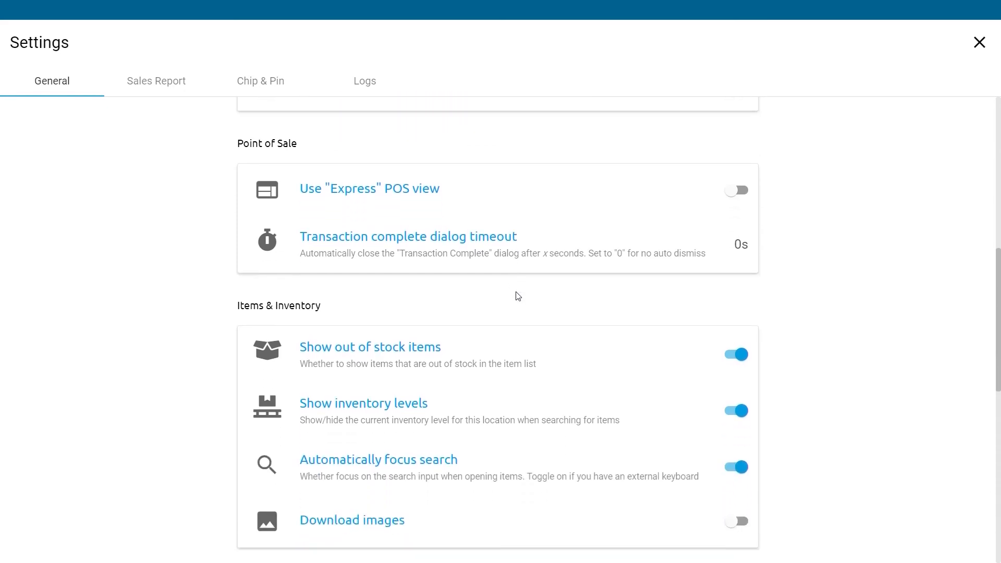
scroll(517, 296, down, 2)
scroll(518, 296, down, 2)
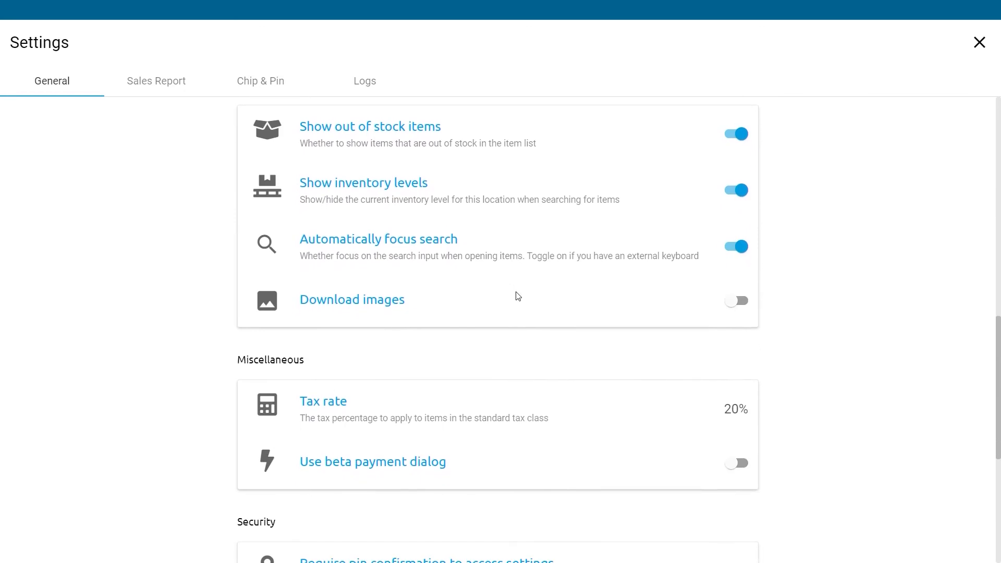